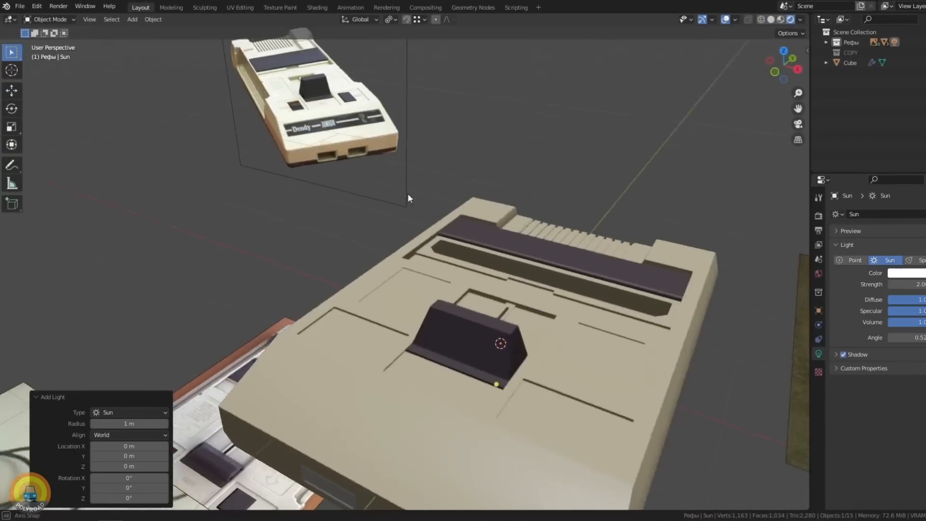
middle_drag(407, 193, 424, 217)
scroll(374, 263, up, 3)
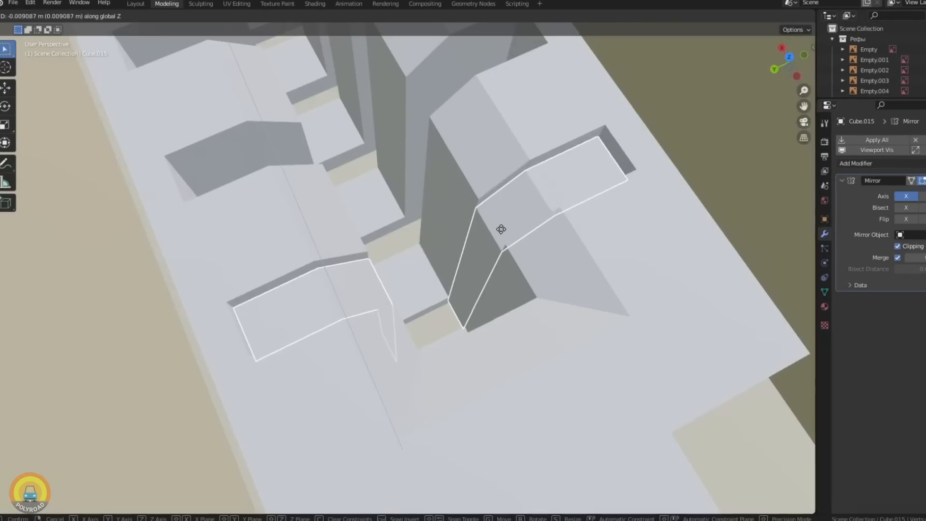
scroll(504, 235, down, 5)
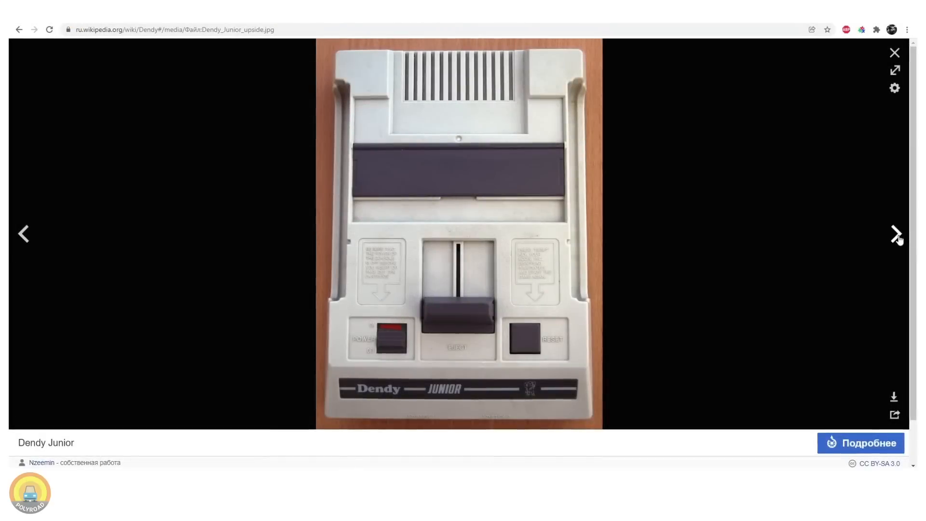
- Browse Dendy Junior reference photos in the Wikipedia gallery and Google Images results, examining the console's shape from several angles
click(897, 235)
click(897, 235)
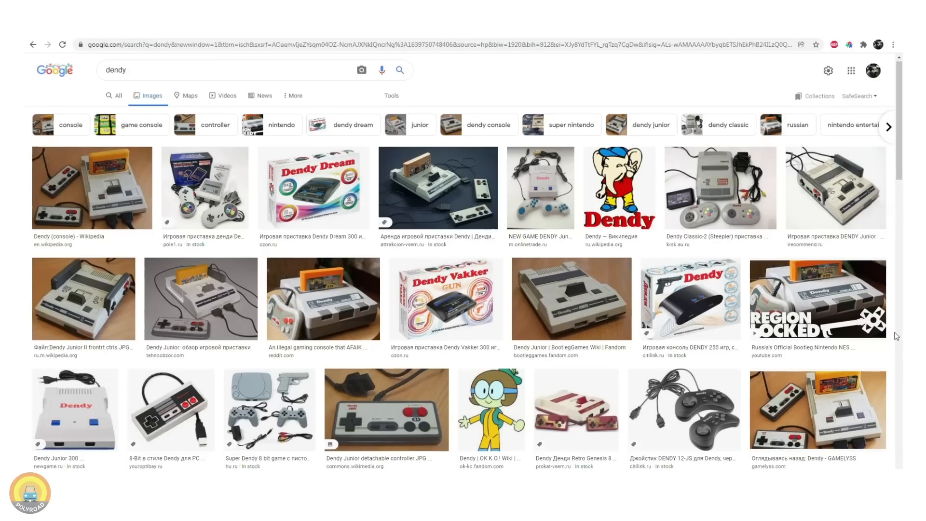
scroll(893, 337, down, 3)
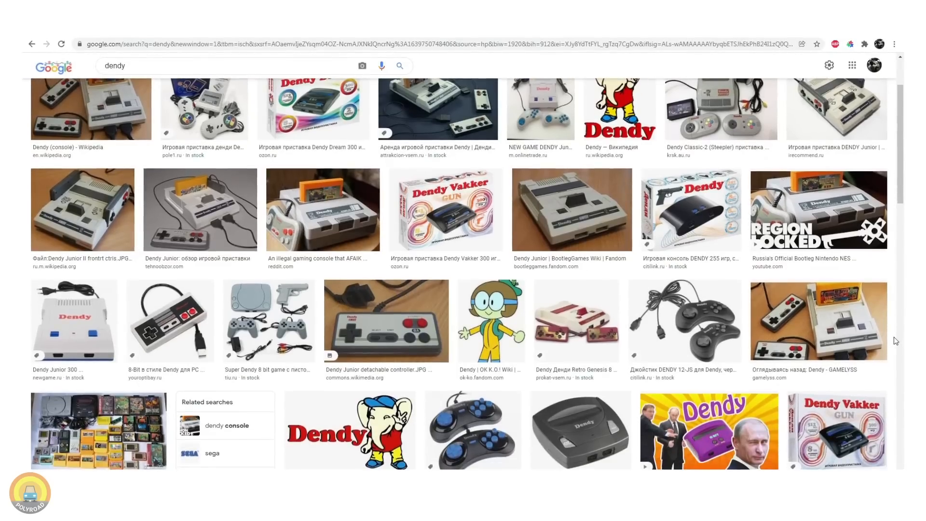
scroll(894, 337, down, 4)
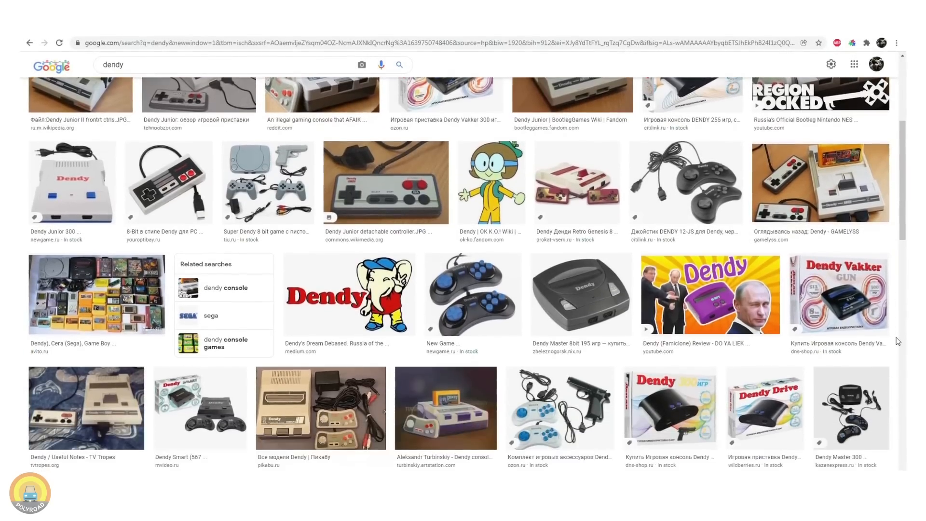
scroll(897, 338, down, 3)
scroll(900, 340, down, 2)
scroll(901, 341, down, 4)
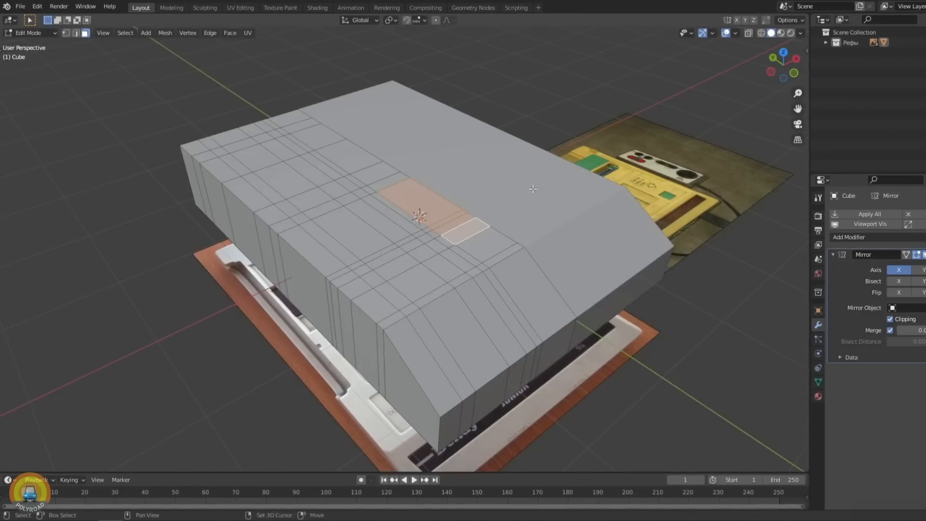
- Block out the mirrored console body over the reference photo, recessing the central eject area and tapering the lower side edges
scroll(512, 220, up, 3)
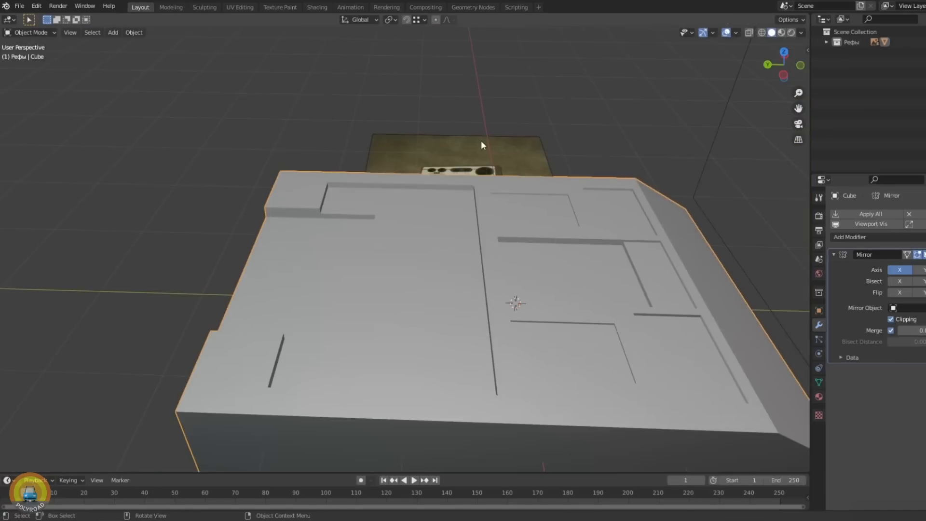
drag(481, 141, 505, 55)
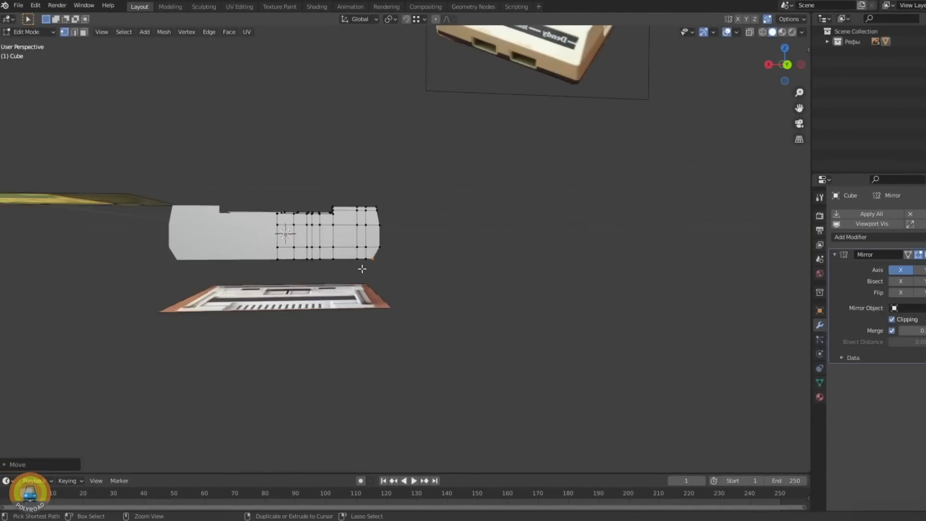
key(ctrl+KP_1)
scroll(364, 280, up, 3)
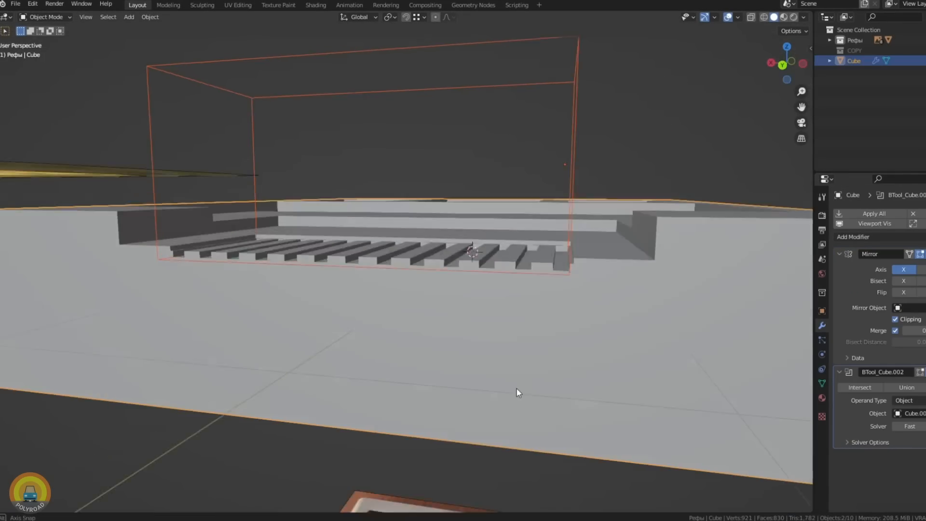
- Cut the row of ventilation slots into the rear of the case with the arrayed slats as a Boolean cutter
scroll(511, 389, up, 3)
middle_drag(504, 390, 542, 409)
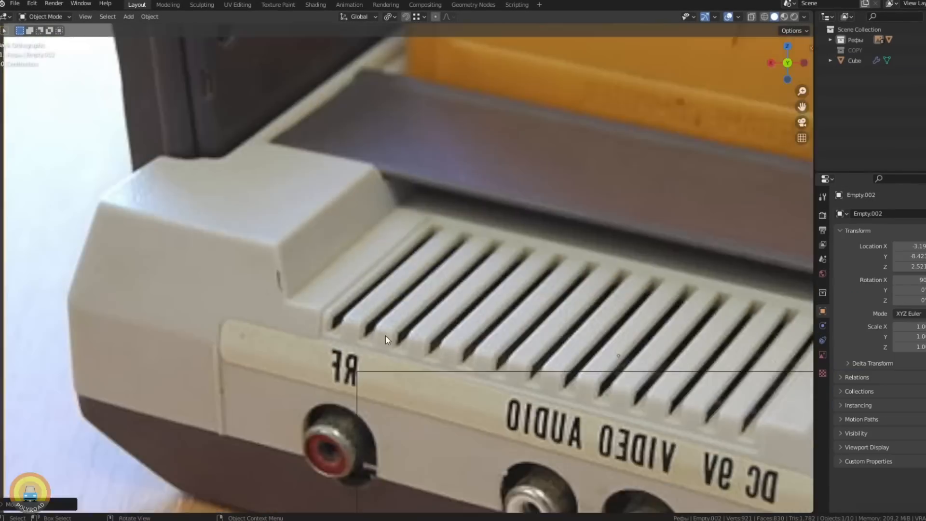
scroll(386, 338, down, 4)
scroll(386, 340, up, 5)
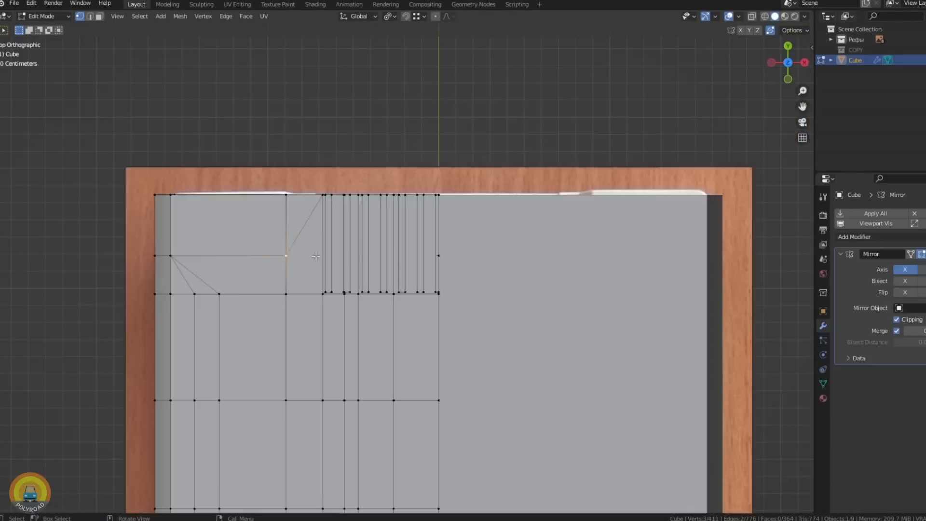
- Recess the narrow strip of faces in the middle of the eject area as the slider groove
middle_drag(338, 290, 289, 251)
scroll(265, 248, up, 3)
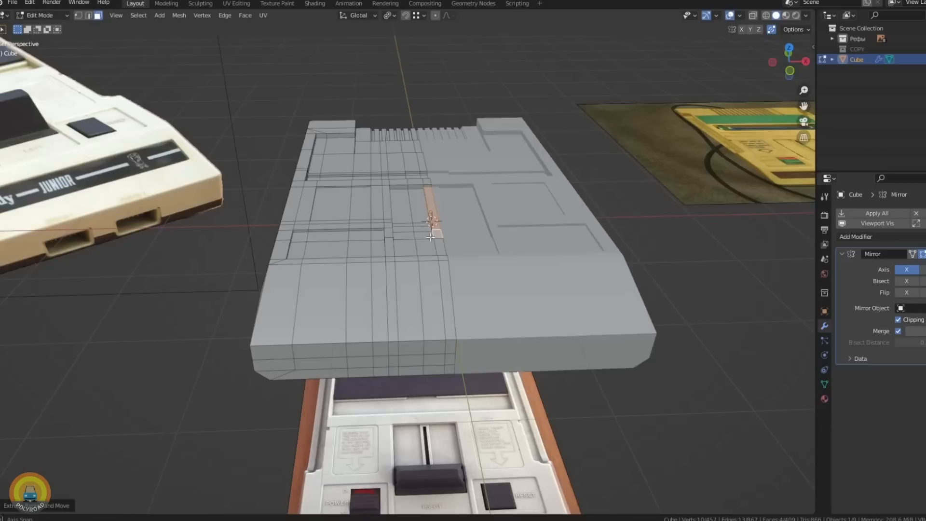
middle_drag(414, 202, 441, 200)
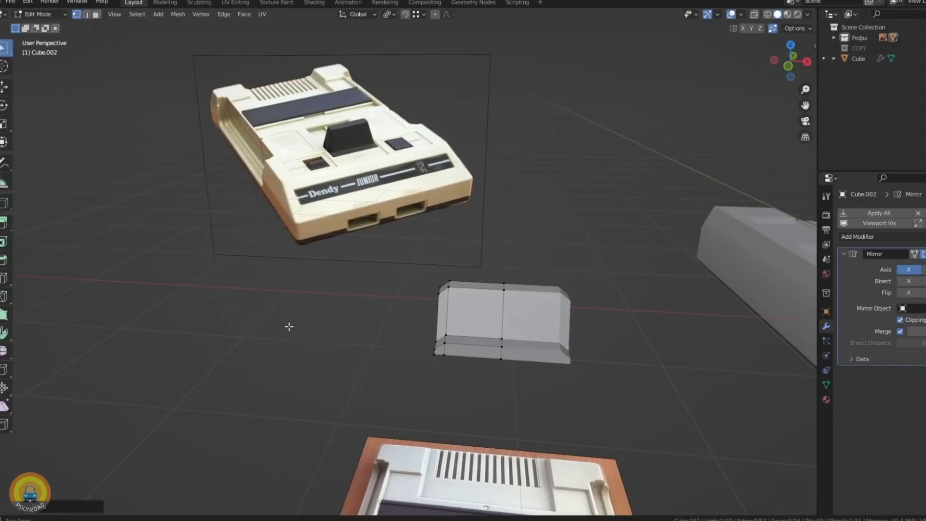
- Shape the mirrored eject lever with sloped sides and fit it over the eject area on the case
middle_drag(289, 324, 300, 331)
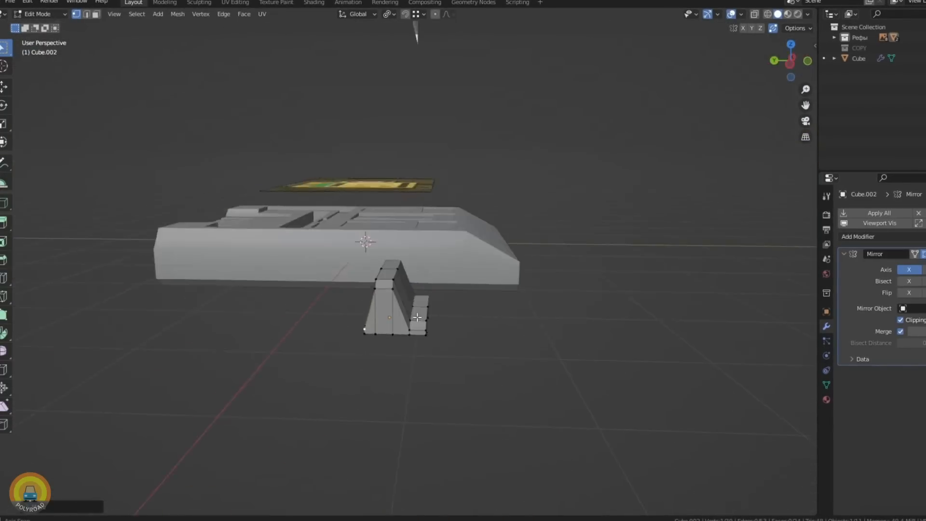
middle_drag(386, 289, 403, 310)
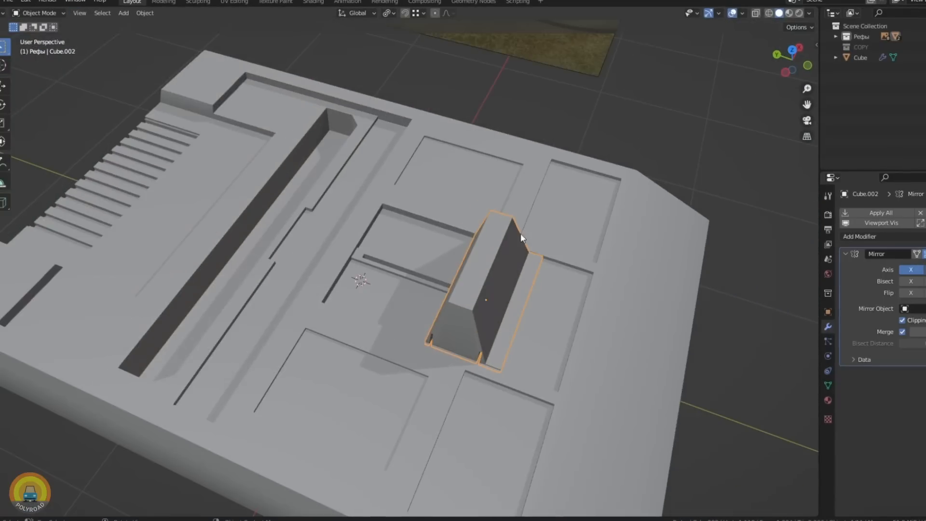
middle_drag(520, 233, 458, 294)
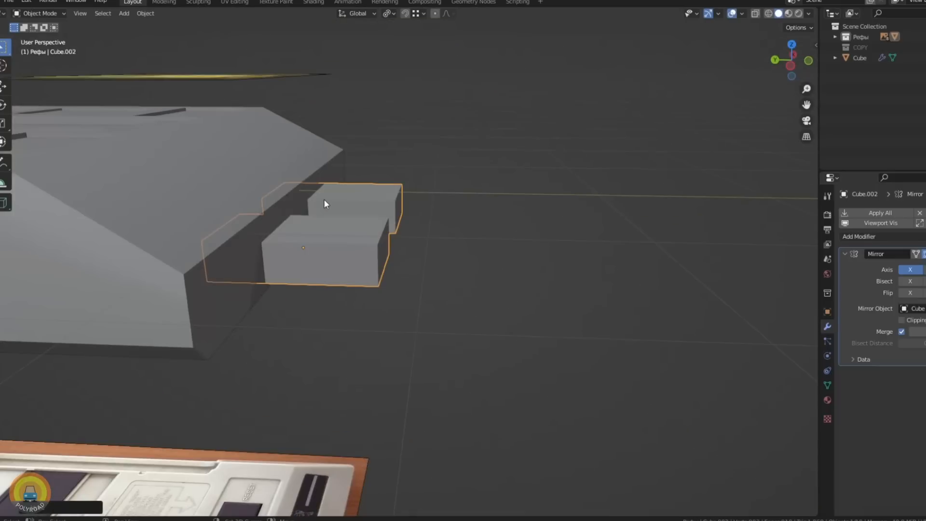
- Build the mirrored pair of framed, recessed controller ports on the front face of the case
middle_drag(320, 201, 399, 228)
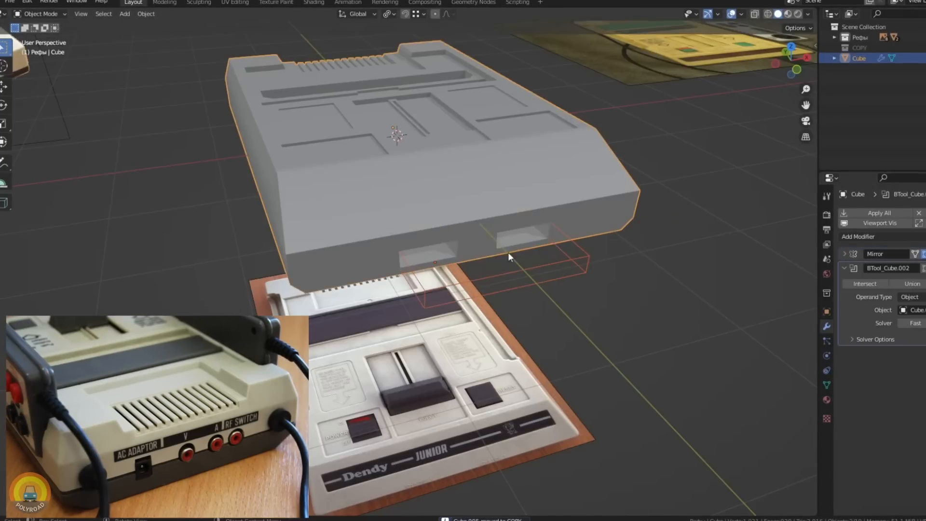
middle_drag(508, 252, 441, 193)
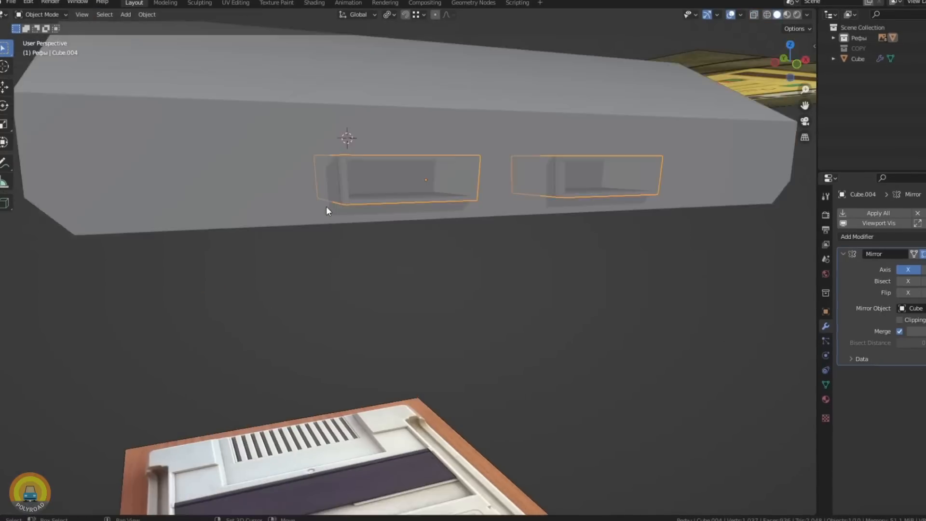
middle_drag(326, 206, 380, 237)
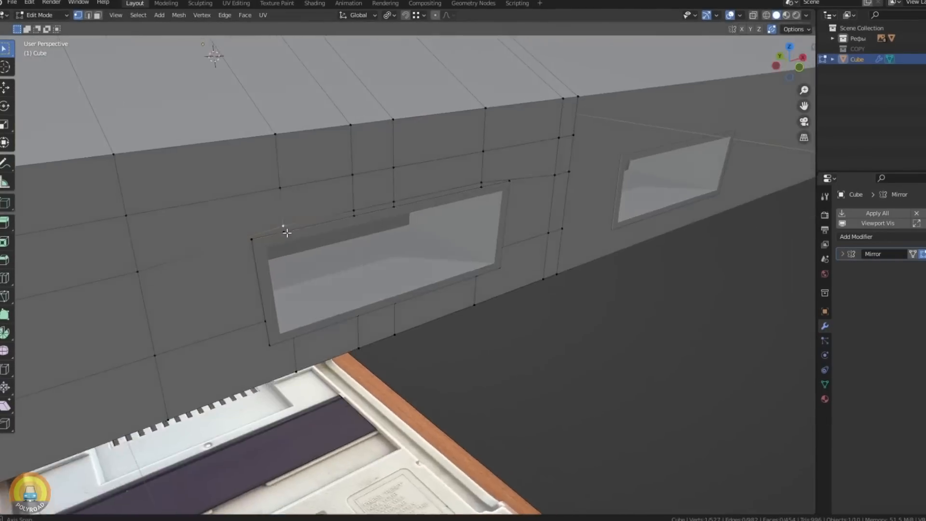
- Build the cartridge slot flap from a flattened cube and the hinge cylinder, and rotate it about the X axis
middle_drag(287, 233, 178, 228)
middle_drag(464, 205, 322, 247)
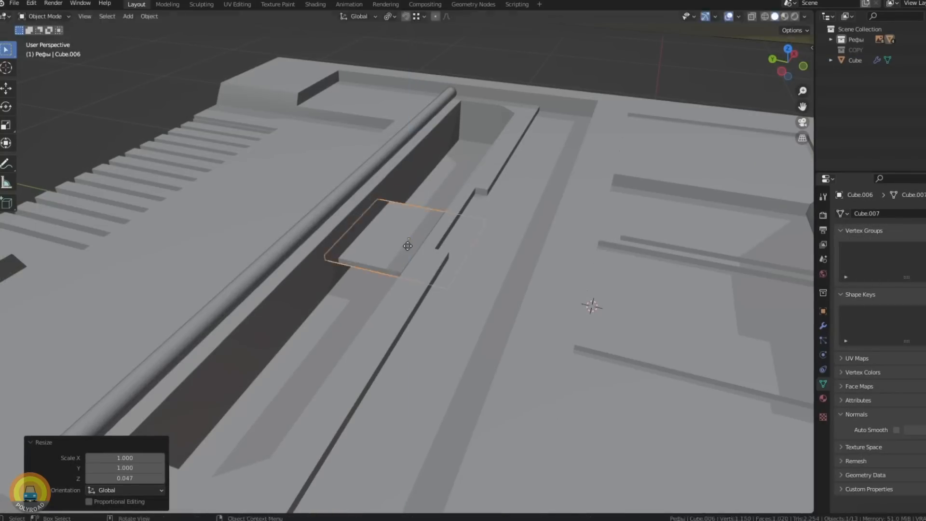
key(s)
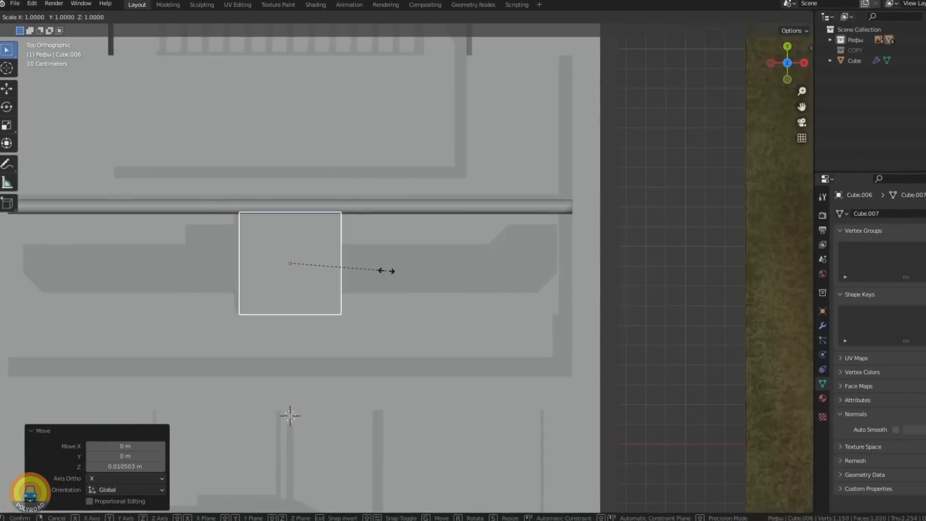
middle_drag(482, 357, 525, 322)
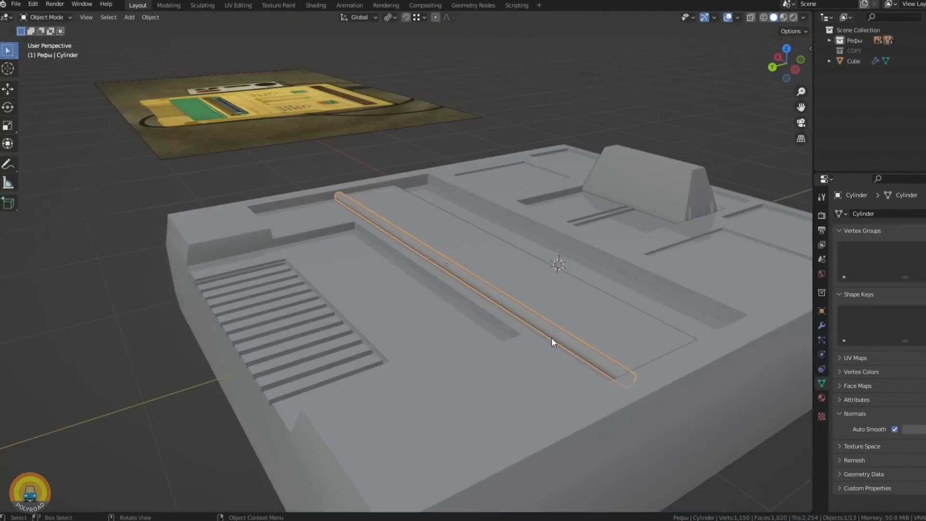
middle_drag(552, 337, 477, 345)
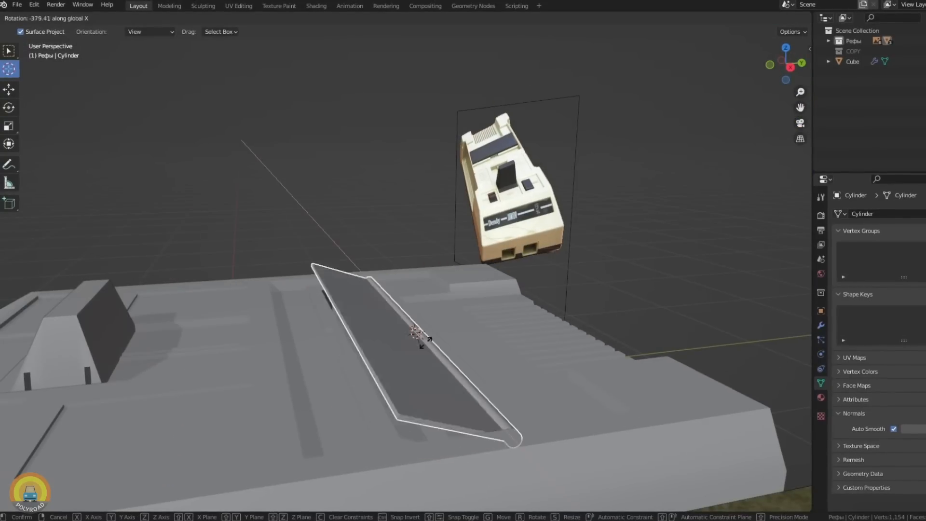
click(502, 385)
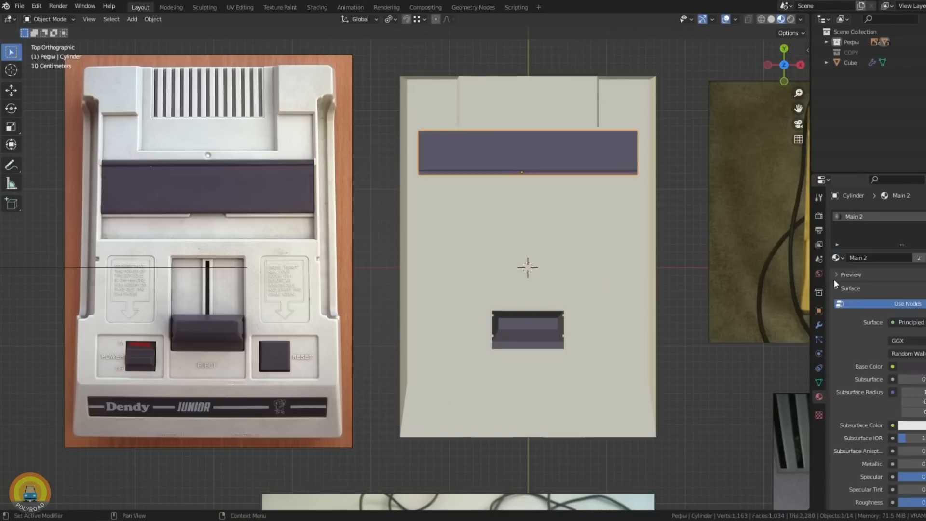
- Give the case a beige Main material and the cartridge flap the dark Main 2 material
click(835, 288)
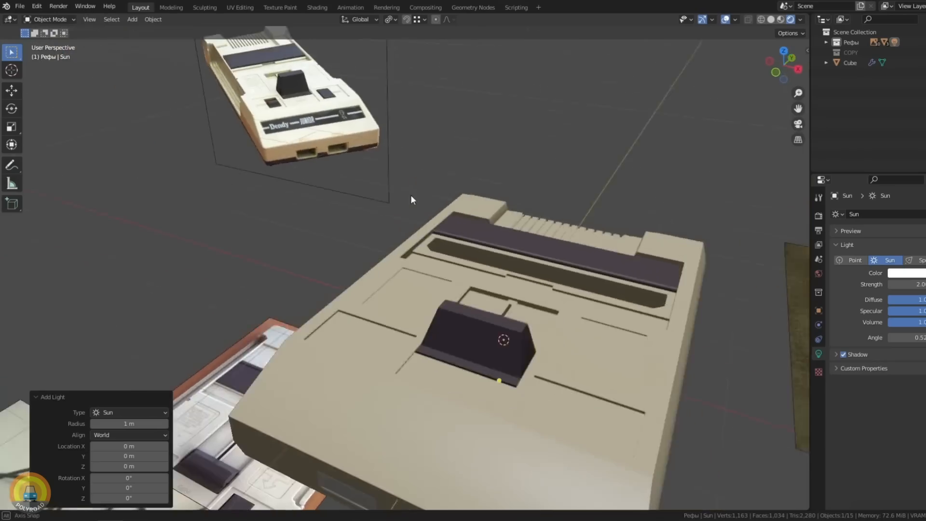
middle_drag(411, 195, 404, 163)
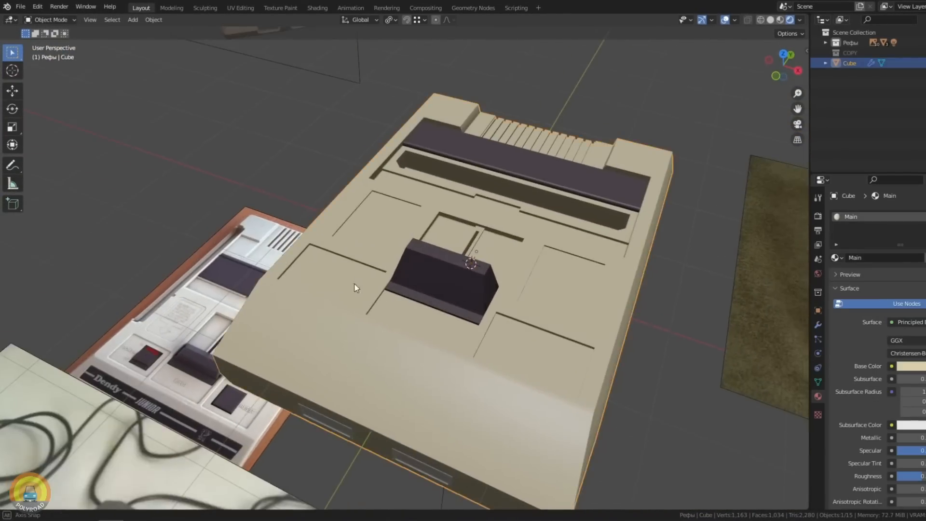
middle_drag(343, 280, 409, 289)
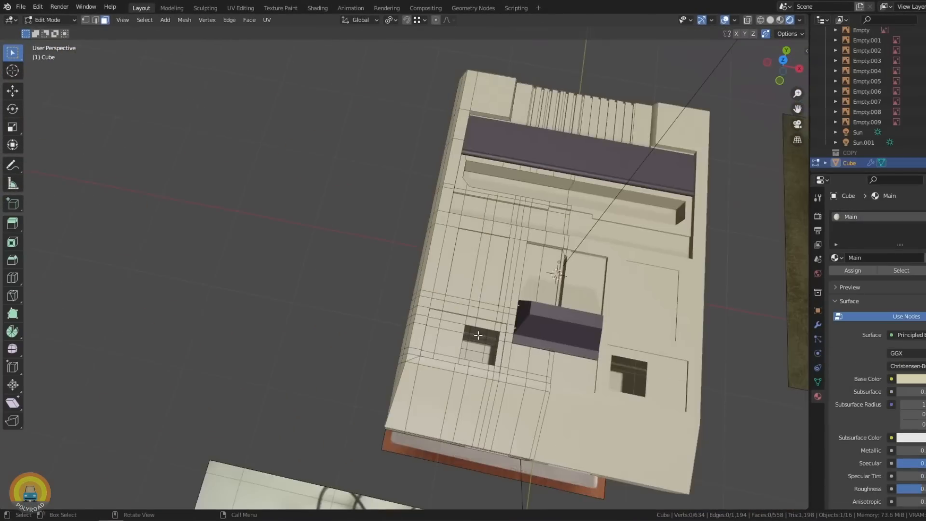
- Model the power switch as a dark sloped block set into its cut-out beside the eject lever
key(1)
middle_drag(478, 335, 531, 270)
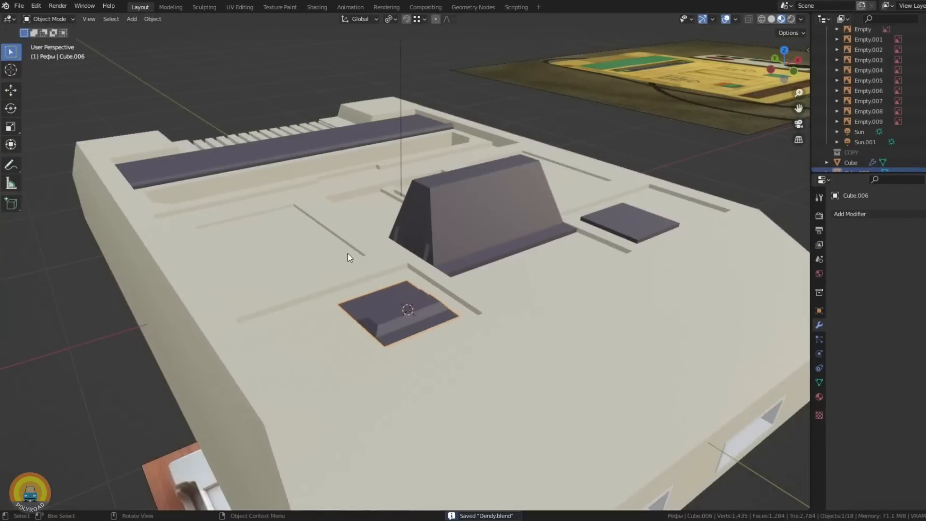
middle_drag(348, 253, 334, 331)
scroll(369, 308, up, 5)
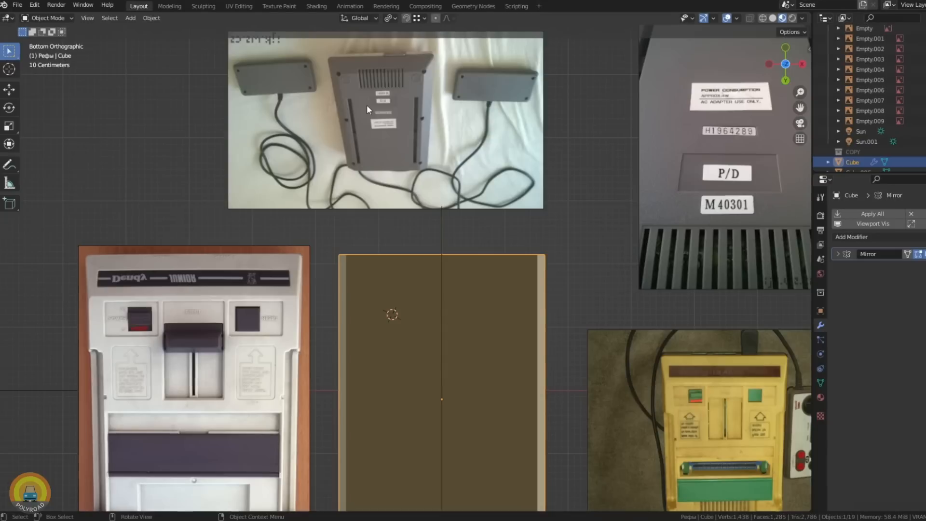
- Place cylindrical cutters for the round holes around the underside of the case, following the bottom reference photo
scroll(400, 253, up, 6)
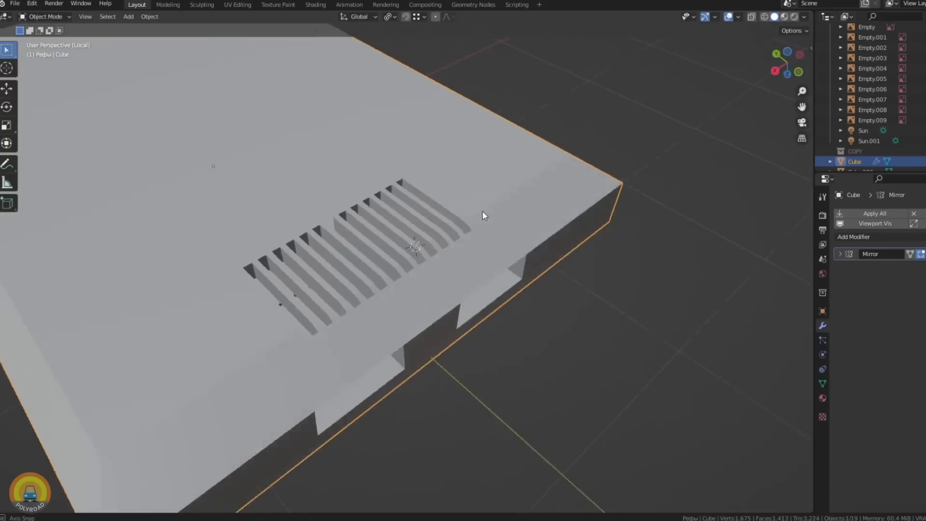
middle_drag(484, 217, 398, 237)
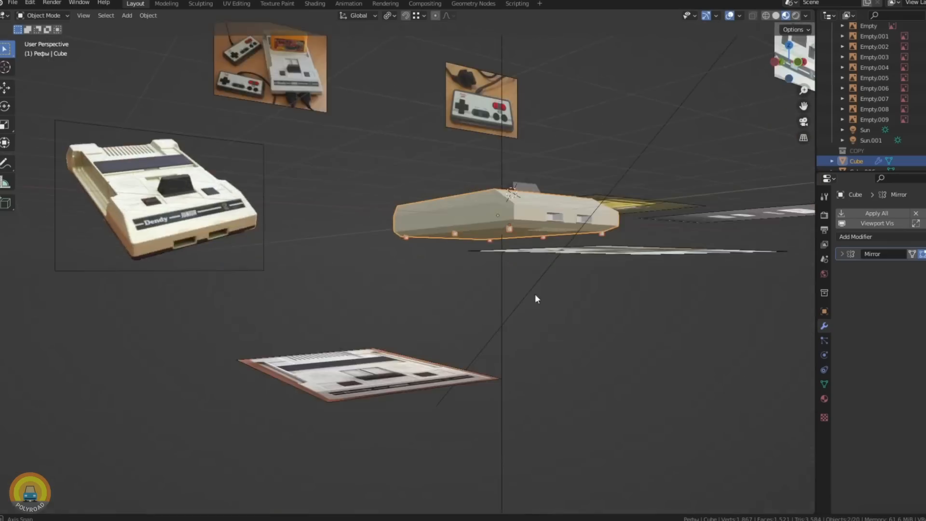
middle_drag(534, 291, 510, 250)
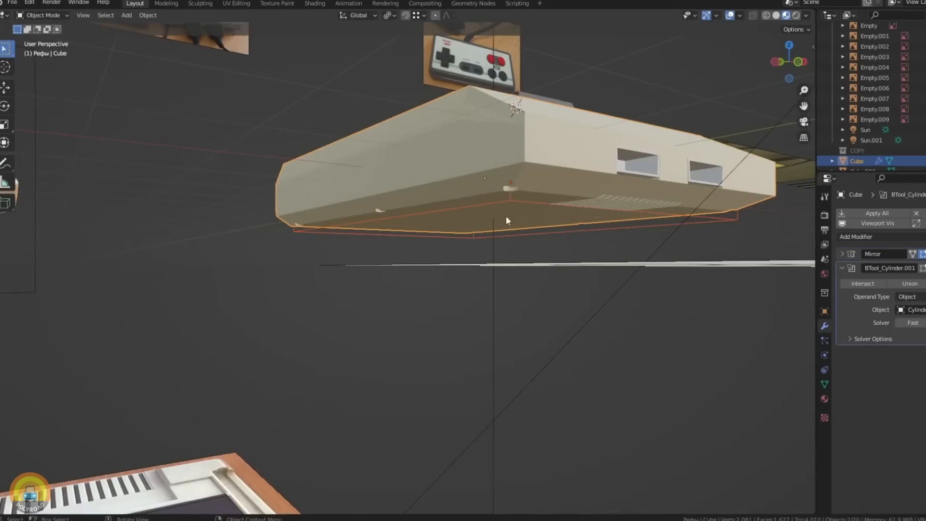
middle_drag(509, 219, 444, 110)
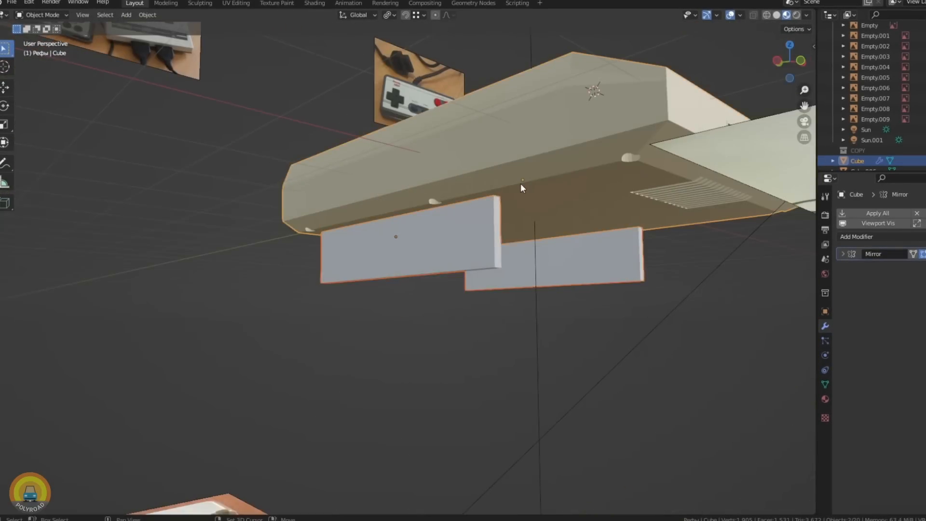
- Cut the round holes into the underside of the case with a Boolean difference of the cylinders
key(ctrl+shift+KP_Subtract)
middle_drag(520, 183, 418, 101)
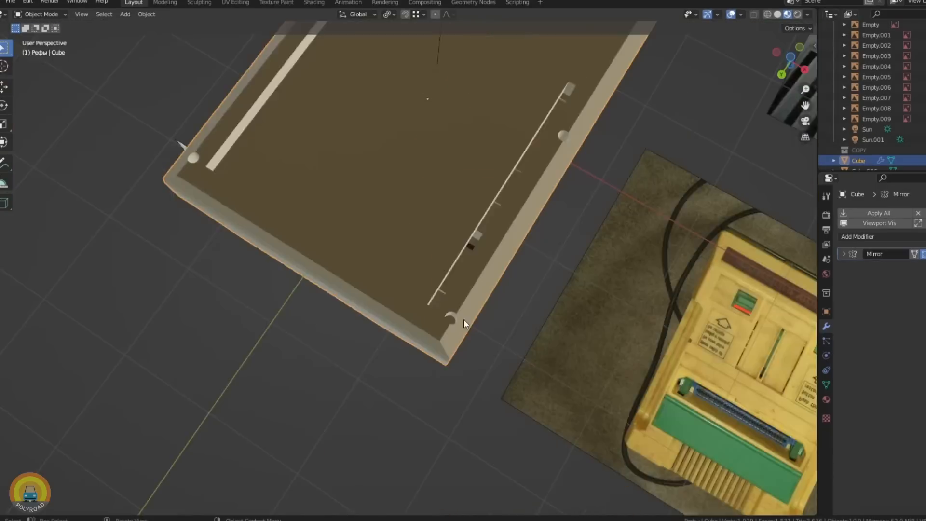
scroll(464, 320, up, 3)
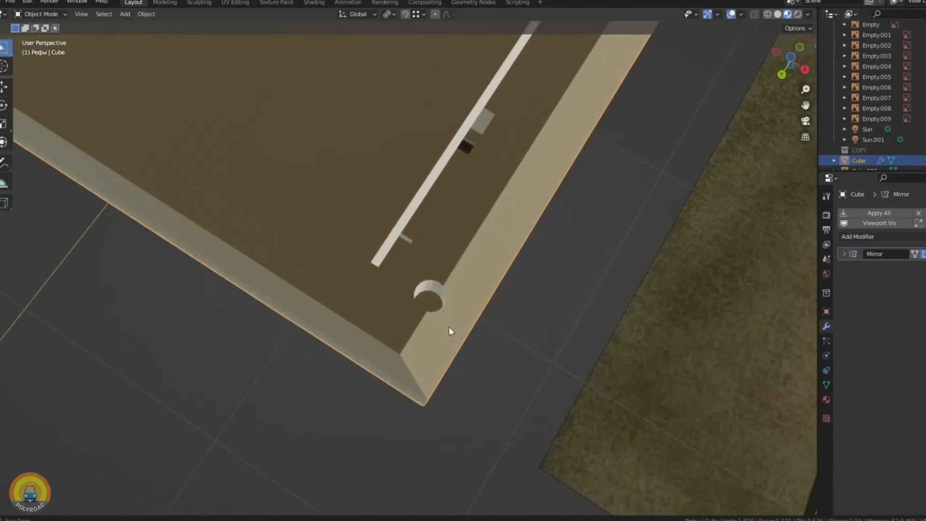
- Cut the round and arched connector openings into the rear wall of the case to match the back reference photo
middle_drag(448, 318, 428, 294)
scroll(428, 294, down, 6)
middle_drag(419, 91, 430, 157)
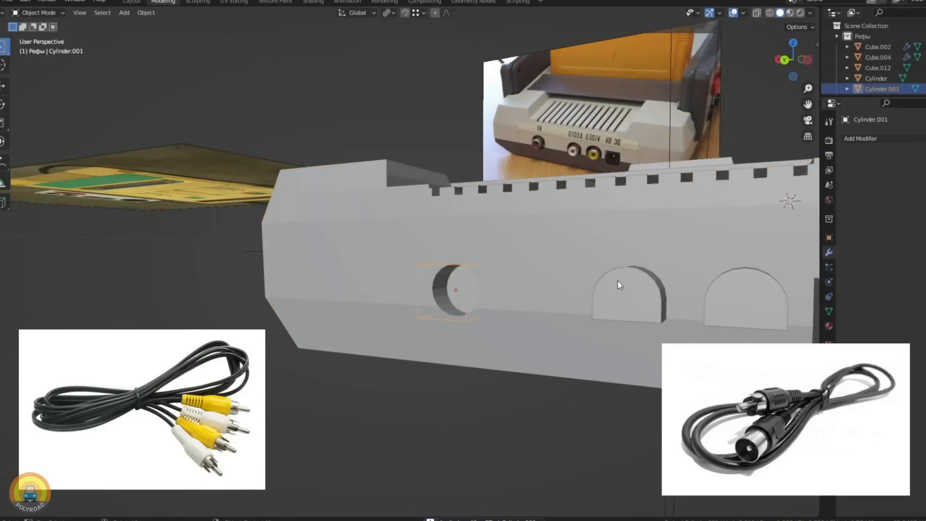
- Line up the power socket block and the three connector cylinders along the rear edge of the case
drag(367, 289, 594, 247)
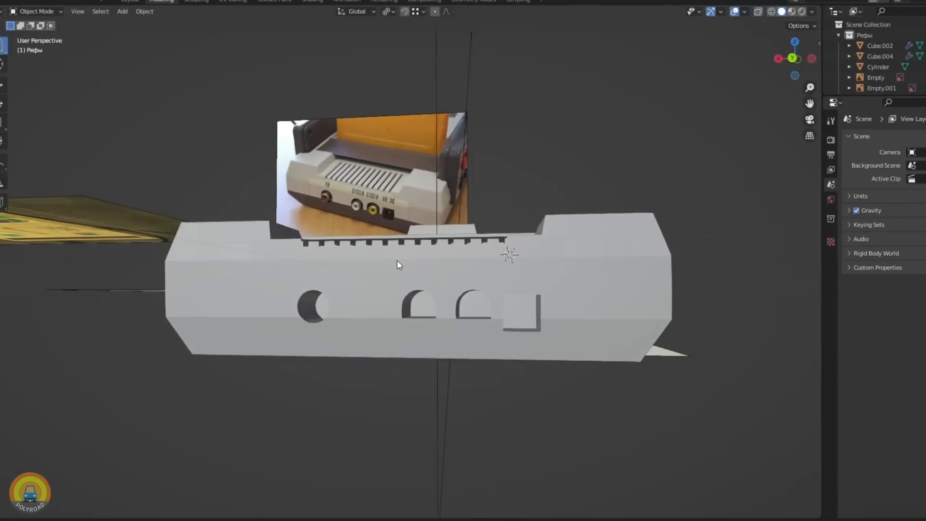
mouse_move(397, 260)
middle_down()
mouse_move(412, 270)
mouse_move(362, 280)
mouse_move(399, 272)
middle_up()
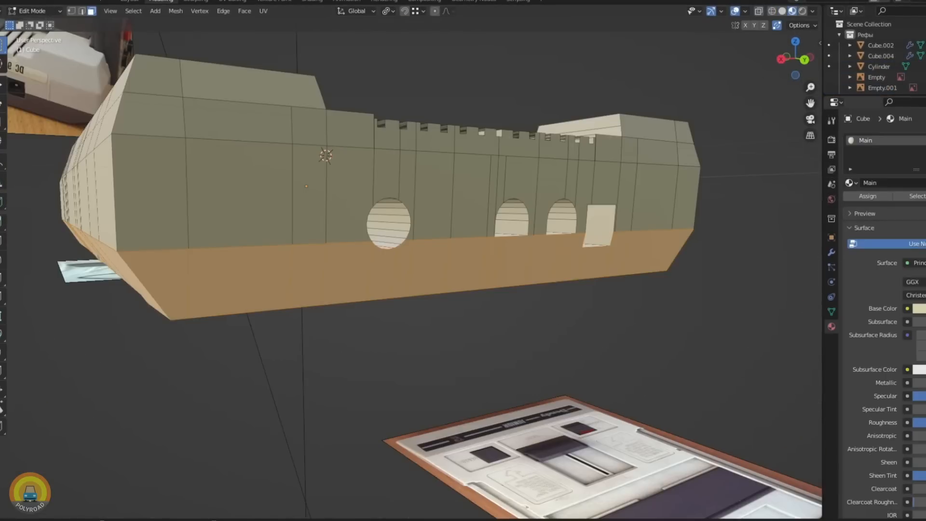
click(925, 140)
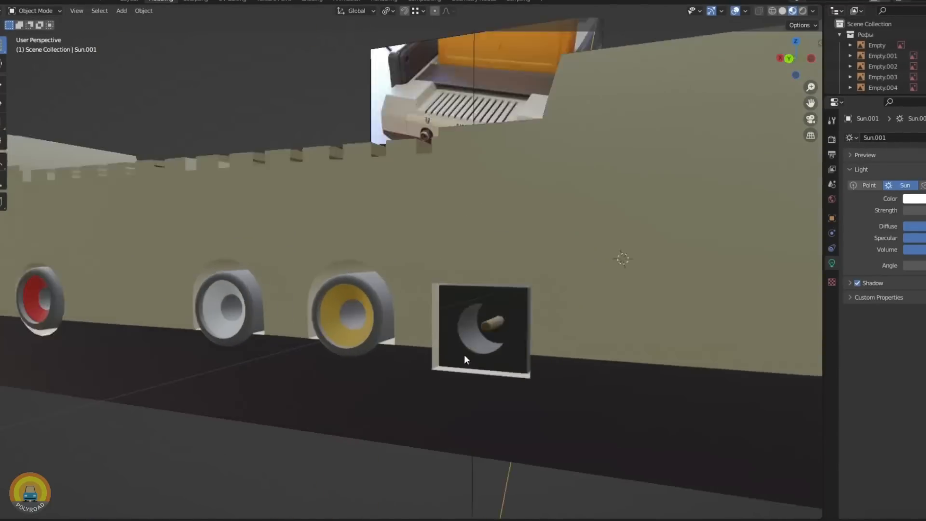
- Dissolve the stray vertices beside the power socket opening in the case mesh and return to Object Mode
middle_drag(463, 354, 352, 317)
scroll(419, 358, down, 4)
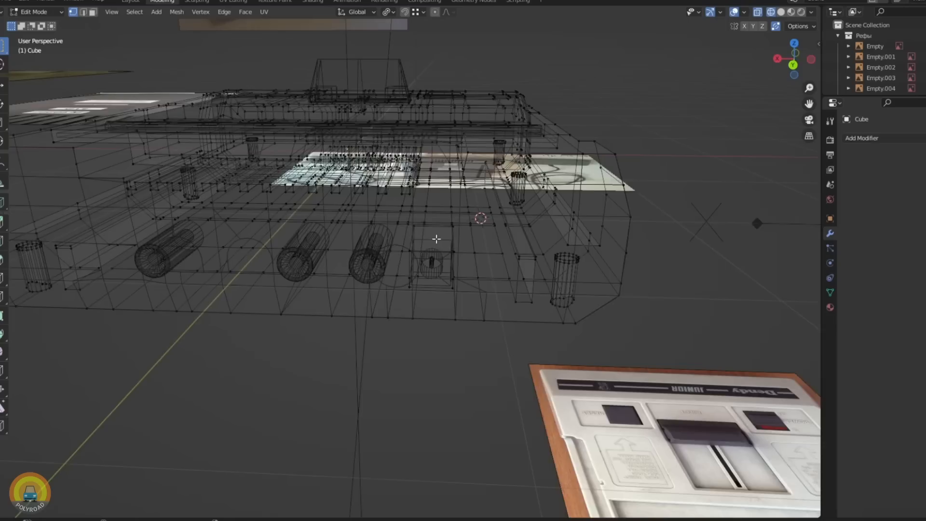
key(ctrl+KP_Add)
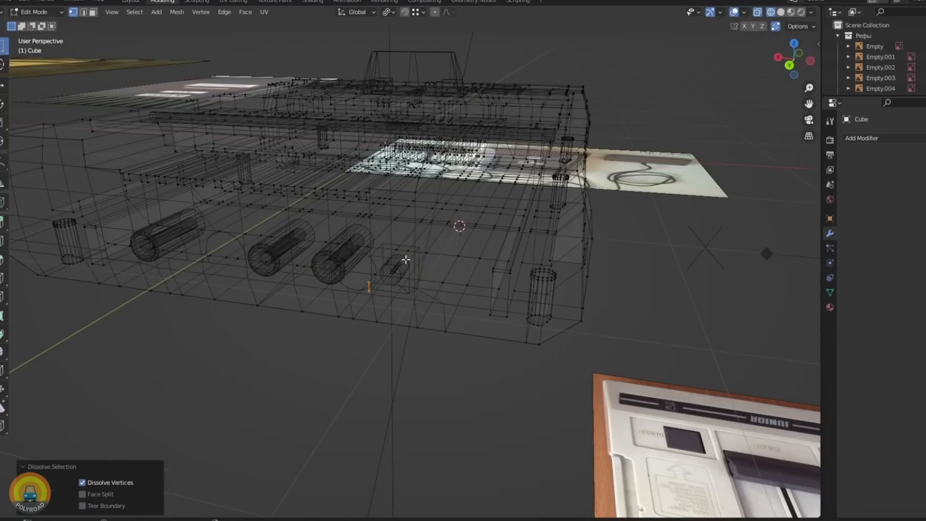
key(p)
key(Tab)
key(shift+z)
- Hide the selected part temporarily to inspect the area behind it, and show the hidden objects again
click(383, 308)
key(h)
mouse_move(383, 308)
middle_down()
mouse_move(436, 277)
mouse_move(615, 248)
middle_up()
key(alt+h)
- Move the cylindrical rear connector part about 0.007 m in the negative X direction
click(609, 227)
key(shift+z)
shift+click(625, 224)
key(g)
key(x)
click(320, 236)
key(shift+z)
key(g)
- Select the next rear connector part in the back view and reposition it along the X axis
middle_drag(463, 193, 472, 270)
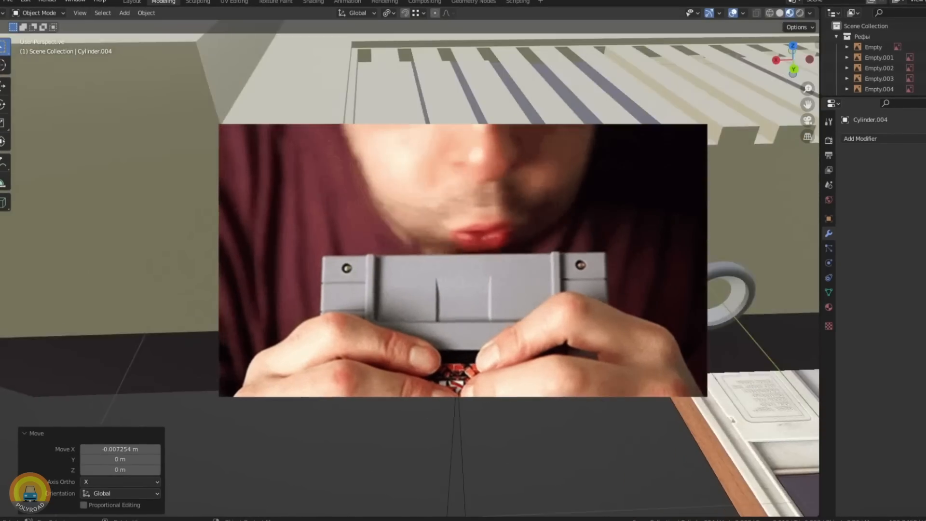
key(ctrl+KP_1)
click(740, 150)
scroll(740, 151, down, 2)
shift+middle_drag(740, 150, 775, 254)
key(g)
key(x)
click(744, 285)
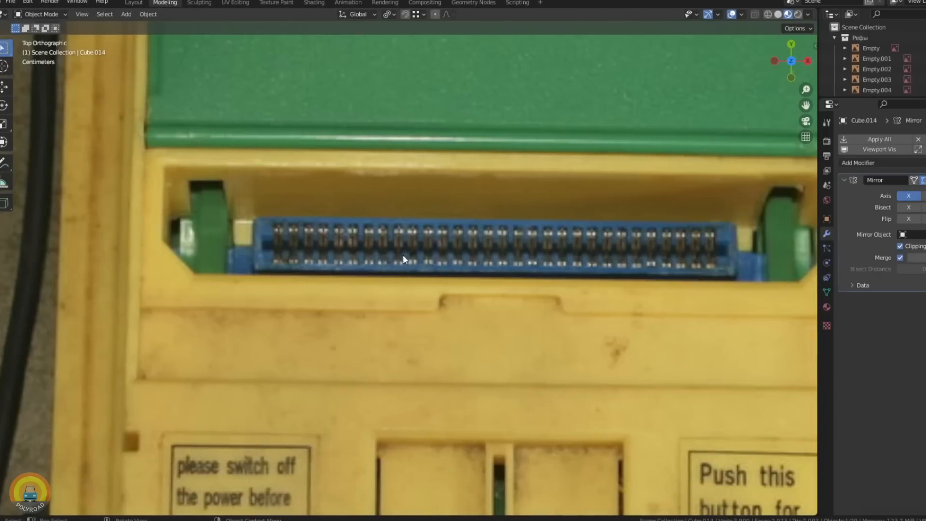
- Save the file and cut a row of contact slots into the cartridge connector block with the arrayed bars
key(ctrl+s)
middle_drag(485, 253, 329, 259)
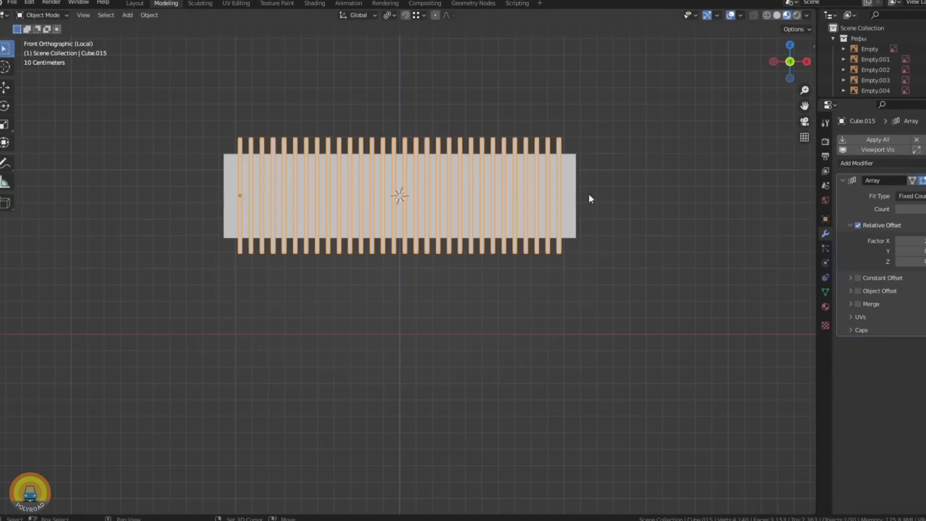
middle_drag(383, 211, 397, 237)
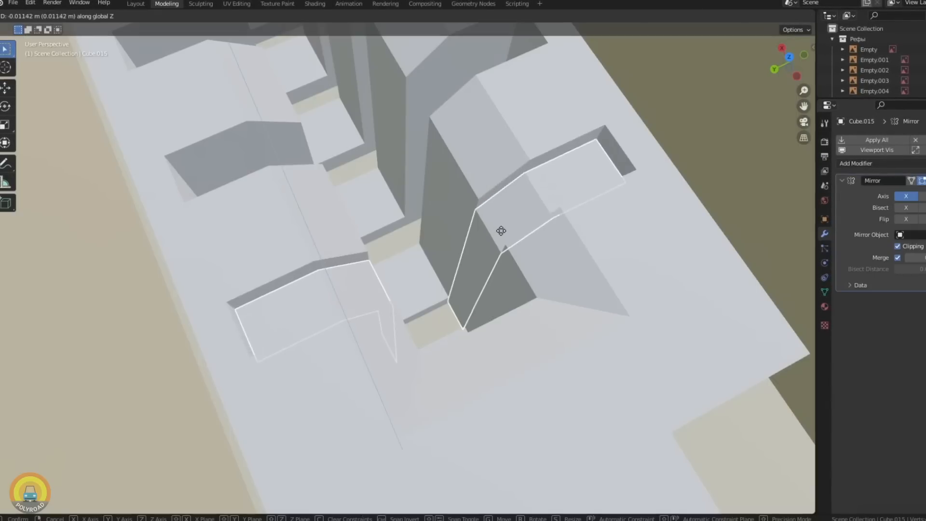
- Lower the mirrored contact pin inside the cartridge connector by about 0.0128 m along Z
key(g)
key(z)
click(502, 234)
middle_drag(501, 235, 283, 199)
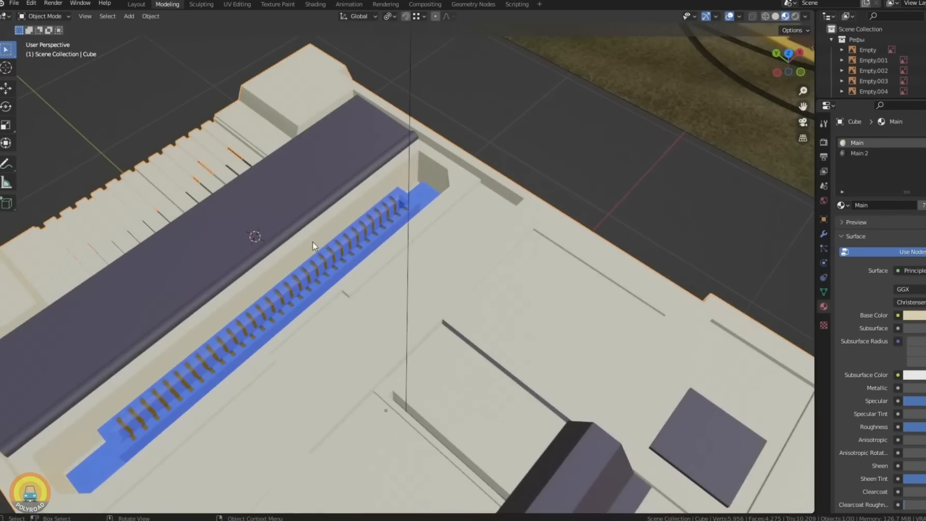
- Cut the recess into the side of the console case with the large box cutter and scale the selection
middle_drag(312, 241, 475, 230)
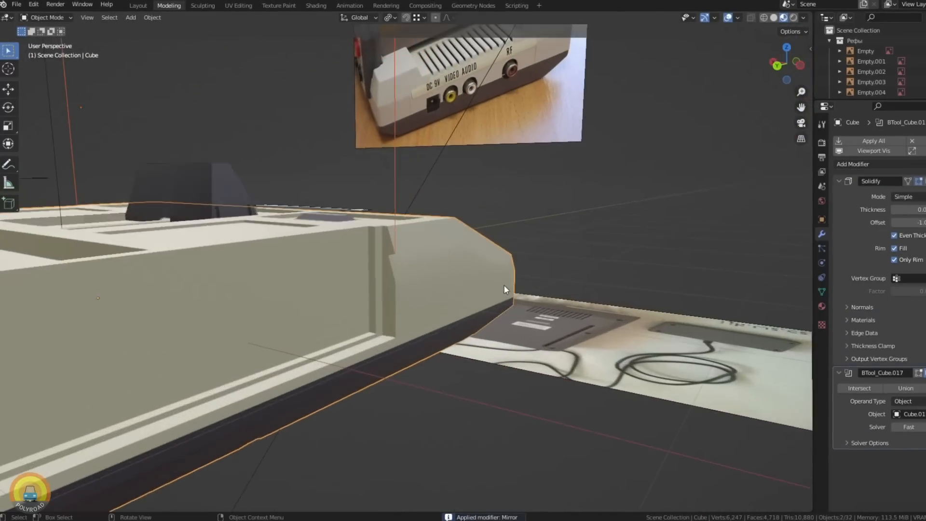
middle_drag(504, 286, 458, 277)
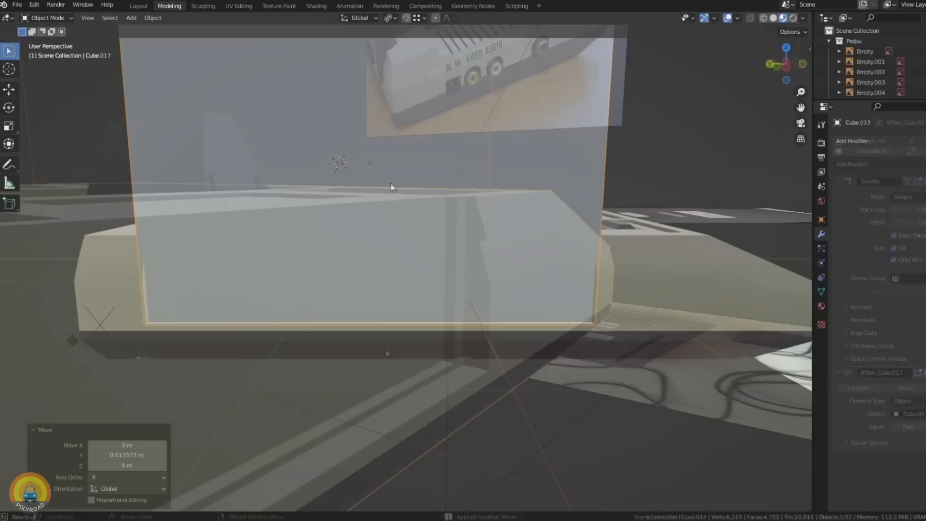
key(s)
click(505, 262)
- Inspect the recess along the case's side, switching the viewport to wireframe and back to solid shading
middle_drag(359, 289, 370, 262)
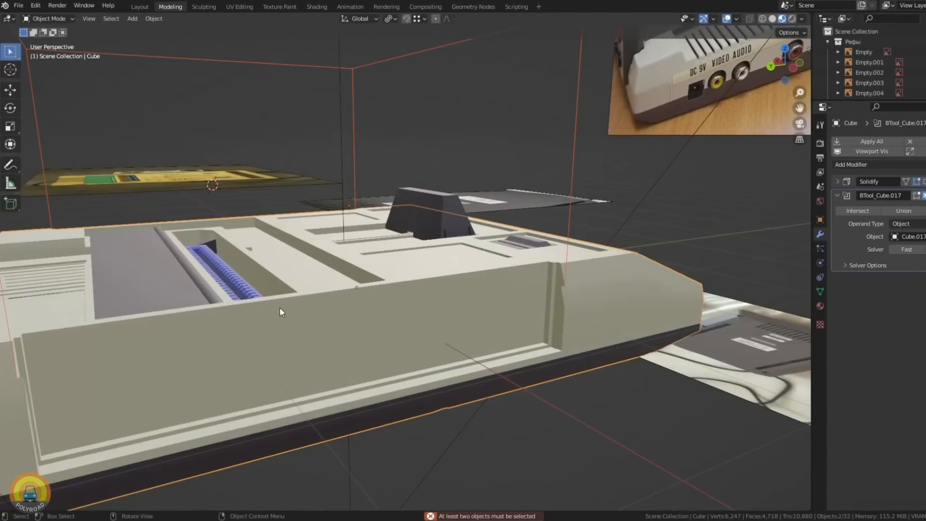
middle_drag(279, 307, 470, 298)
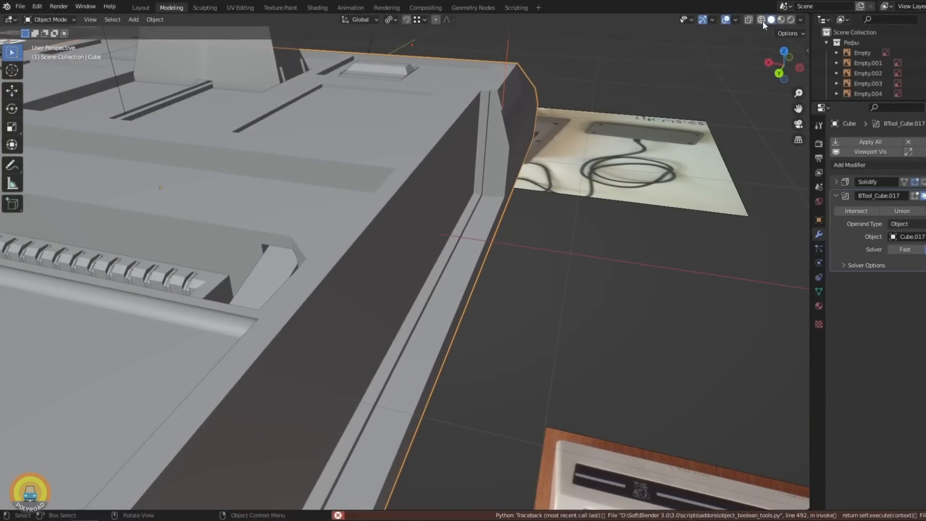
click(762, 20)
click(771, 21)
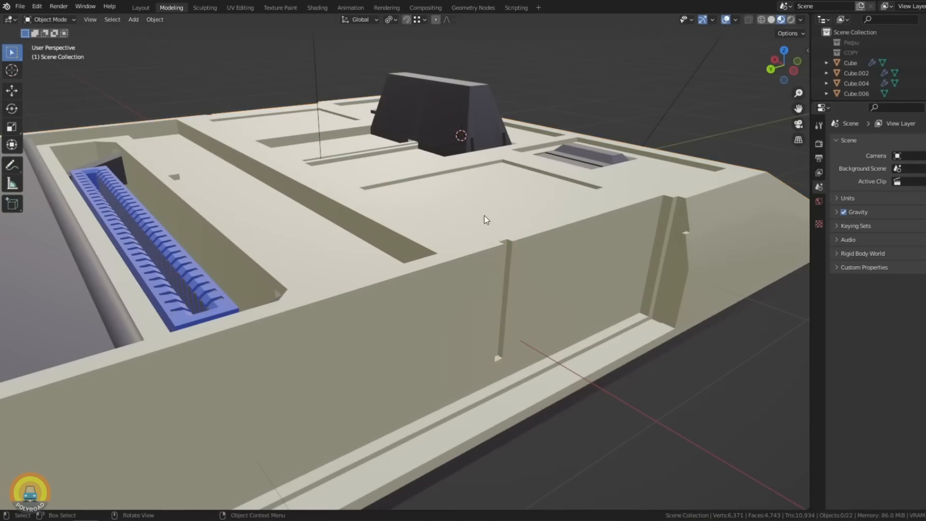
- Examine the assembled console from all around, temporarily hiding one part and restoring its visibility
key(Delete)
middle_drag(513, 207, 317, 219)
scroll(289, 261, down, 5)
middle_drag(258, 299, 461, 319)
click(496, 287)
click(498, 283)
key(h)
middle_drag(498, 284, 627, 275)
scroll(429, 393, up, 4)
key(alt+h)
click(525, 197)
middle_drag(502, 270, 333, 277)
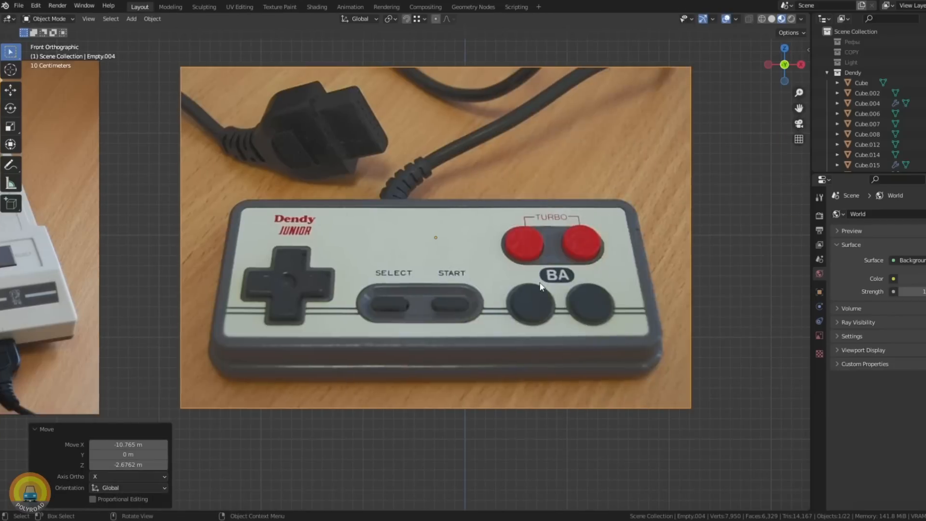
scroll(506, 330, up, 3)
scroll(507, 328, down, 3)
scroll(530, 275, down, 3)
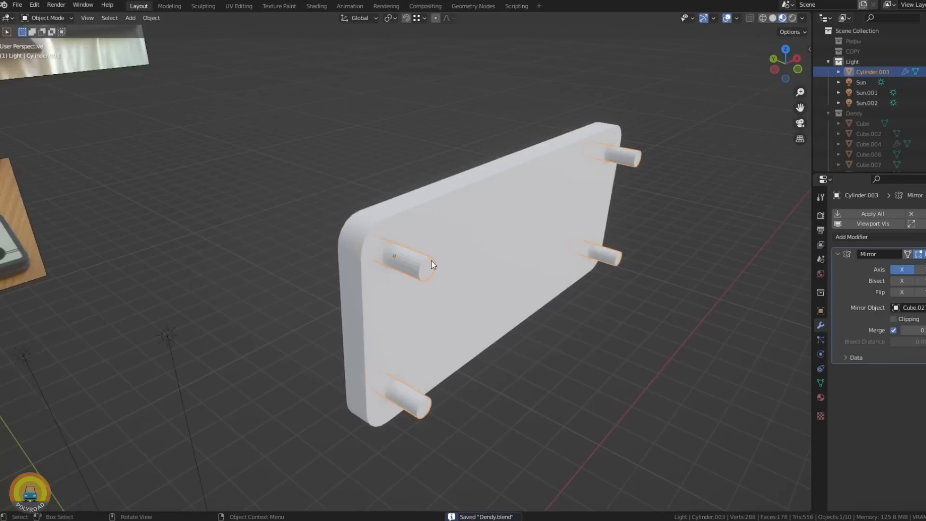
- Bevel the controller body's four corners and cut four screw holes into its back, applying the boolean modifier
scroll(427, 265, down, 5)
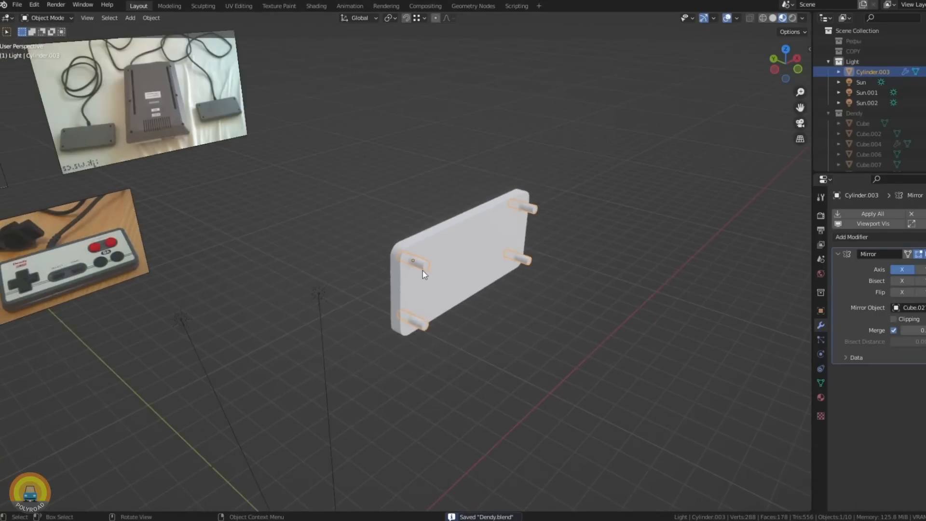
scroll(449, 263, up, 4)
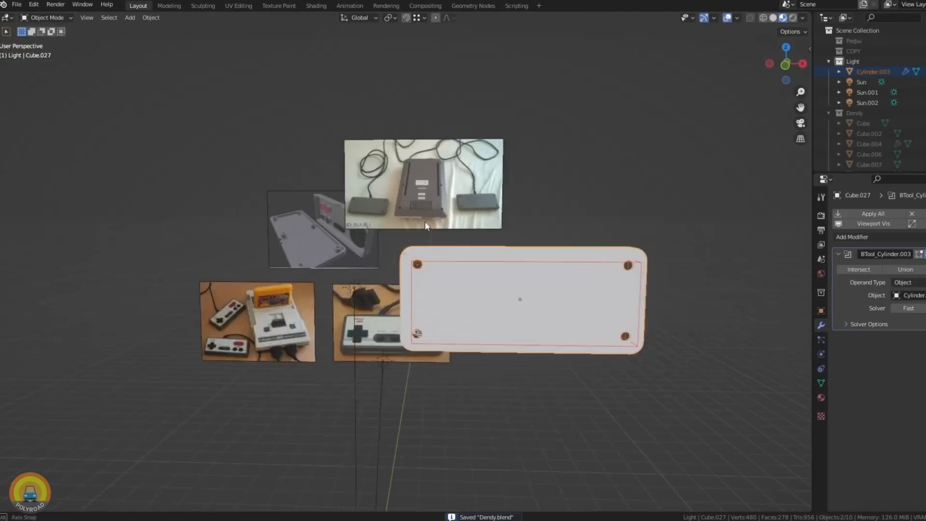
key(ctrl+a)
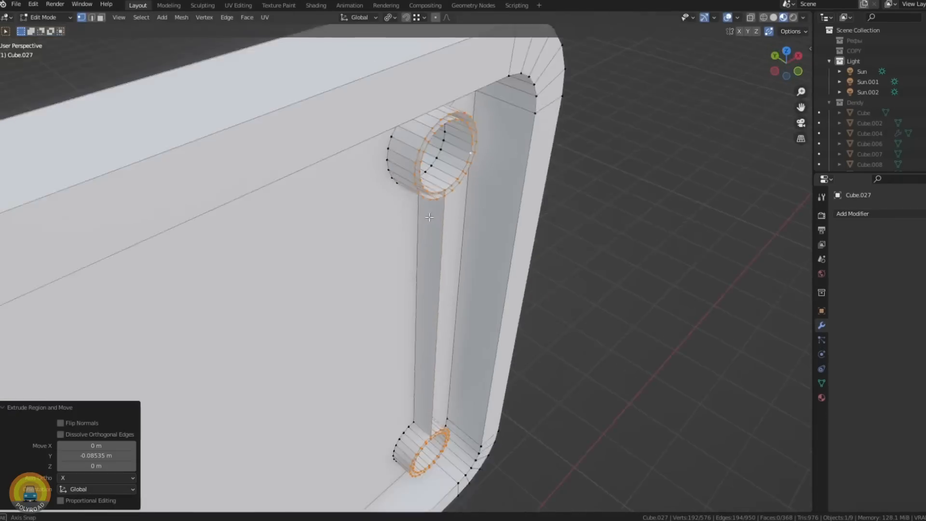
scroll(459, 182, up, 3)
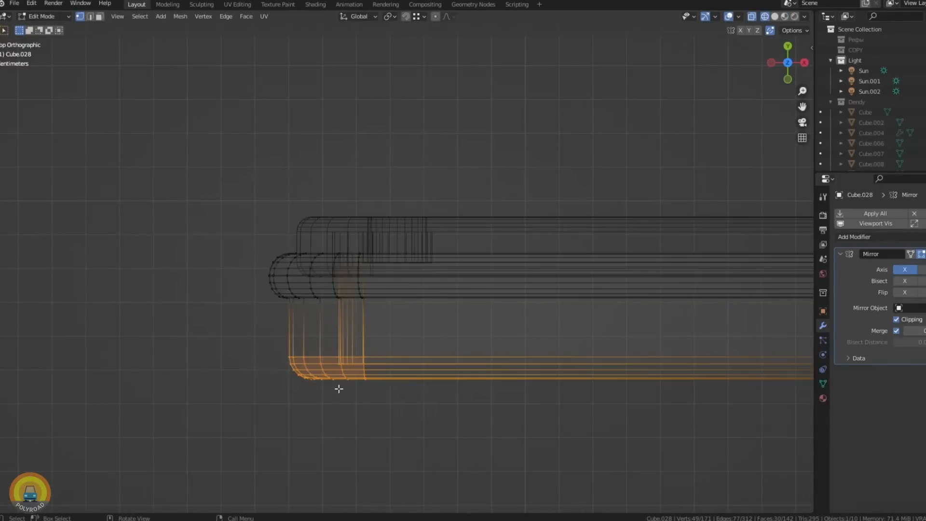
- Inspect the controller shell's rounded edges and mirrored mesh closely, toggling the wireframe display
mouse_move(338, 381)
middle_down()
mouse_move(341, 346)
mouse_move(425, 308)
mouse_move(459, 308)
middle_up()
key(shift+z)
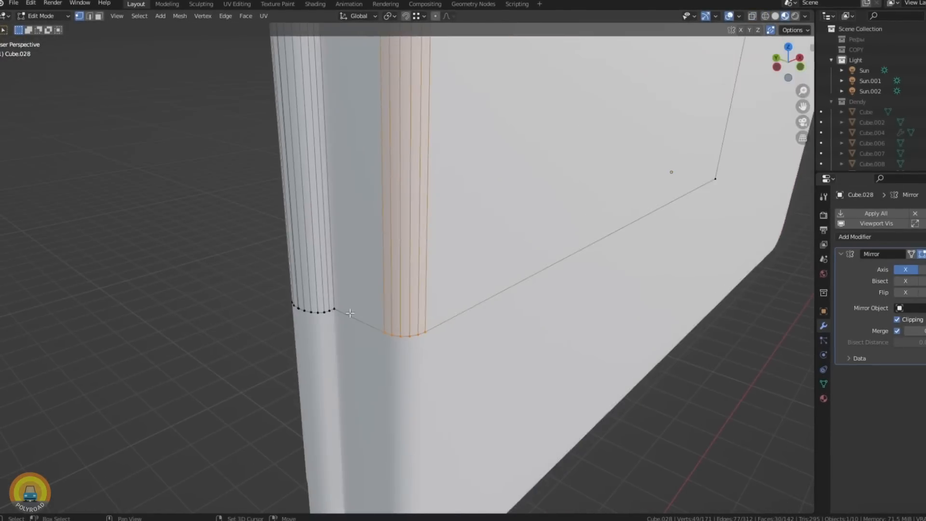
drag(241, 473, 591, 322)
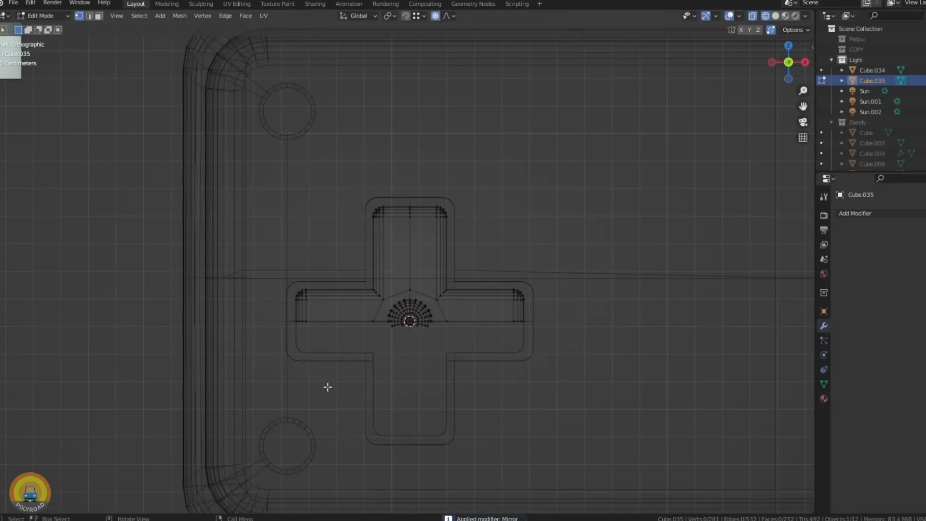
scroll(319, 387, up, 5)
drag(388, 328, 730, 228)
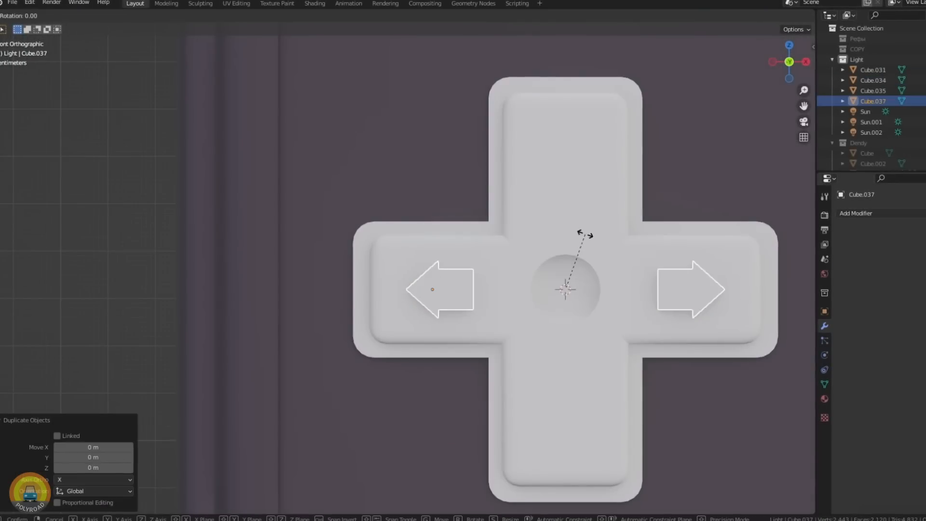
- Duplicate the left and right D-pad arrows and rotate the copies to point up and down
click(586, 234)
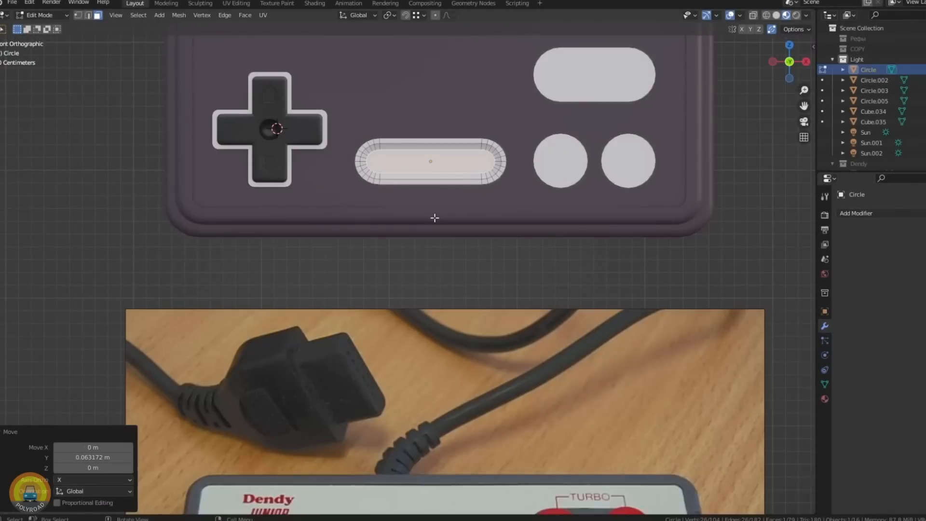
scroll(434, 217, down, 3)
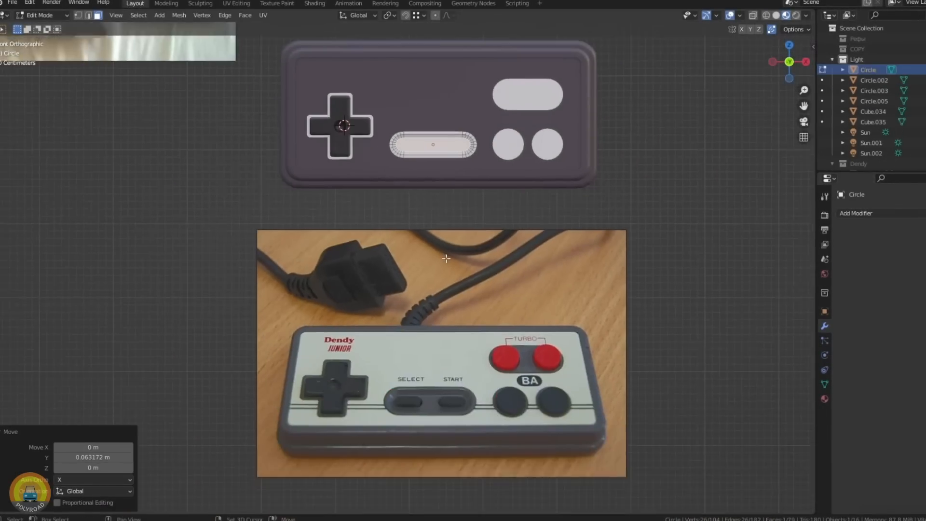
scroll(446, 259, up, 4)
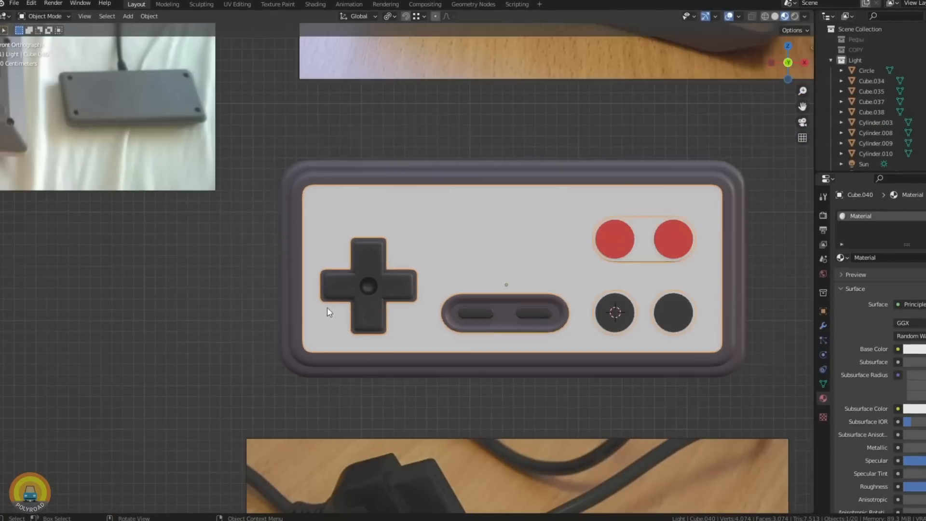
shift+middle_drag(328, 312, 412, 164)
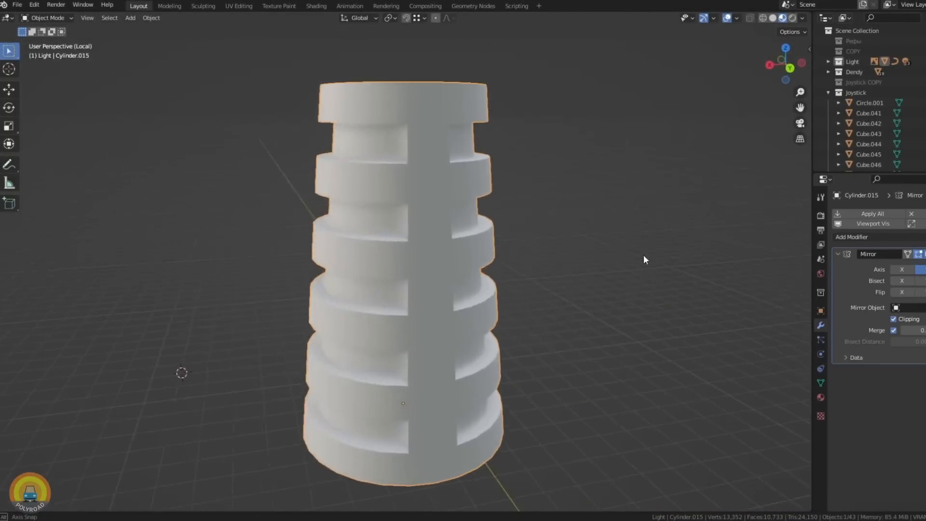
- Mirror the isolated strain relief of the controller cable along Y with clipping, and move the cable part along Y
middle_drag(643, 255, 435, 267)
key(KP_Divide)
key(KP_7)
scroll(434, 267, down, 5)
click(424, 386)
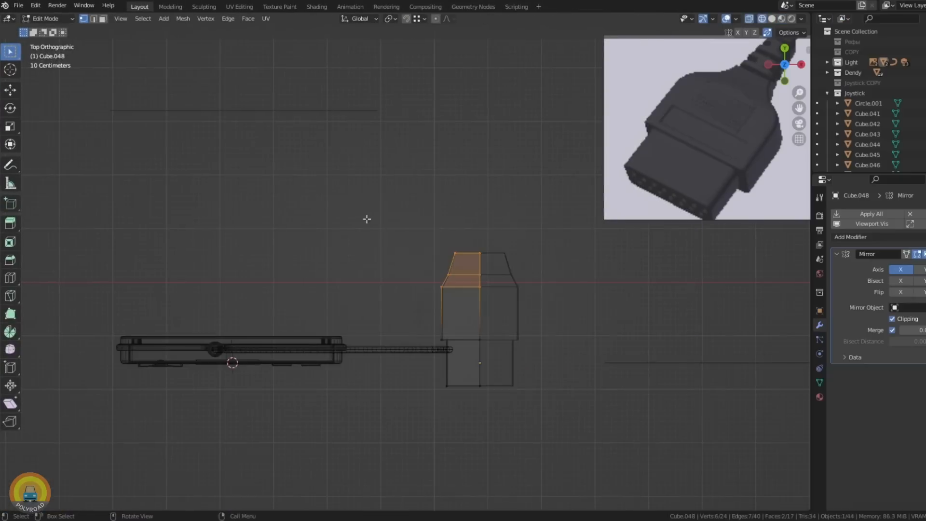
key(g)
key(y)
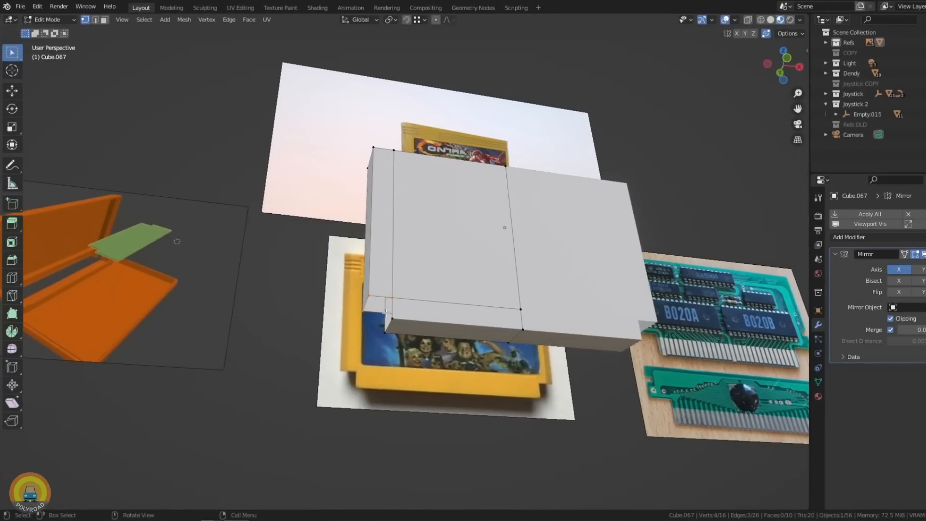
- Move the vertices at the cartridge's stepped lower corner along Y and inset its front label face by about 0.195 m
key(g)
key(y)
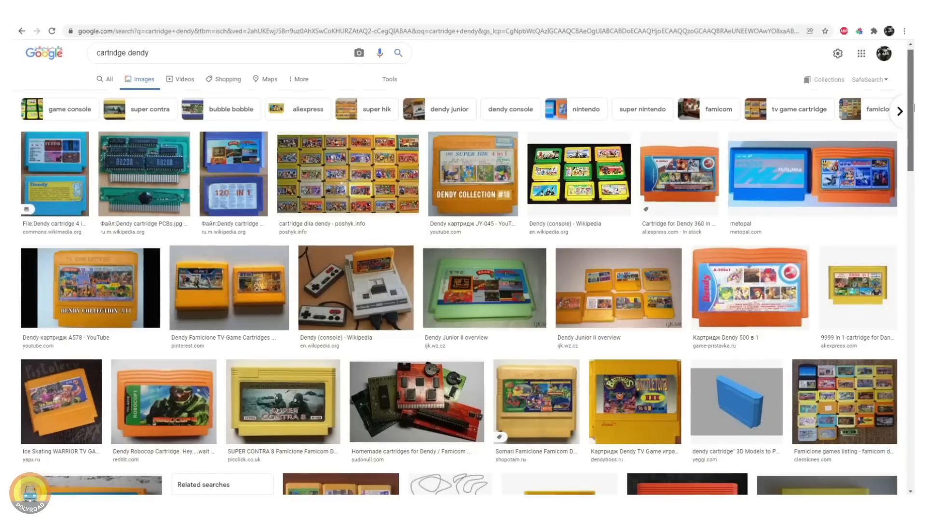
scroll(462, 270, down, 1)
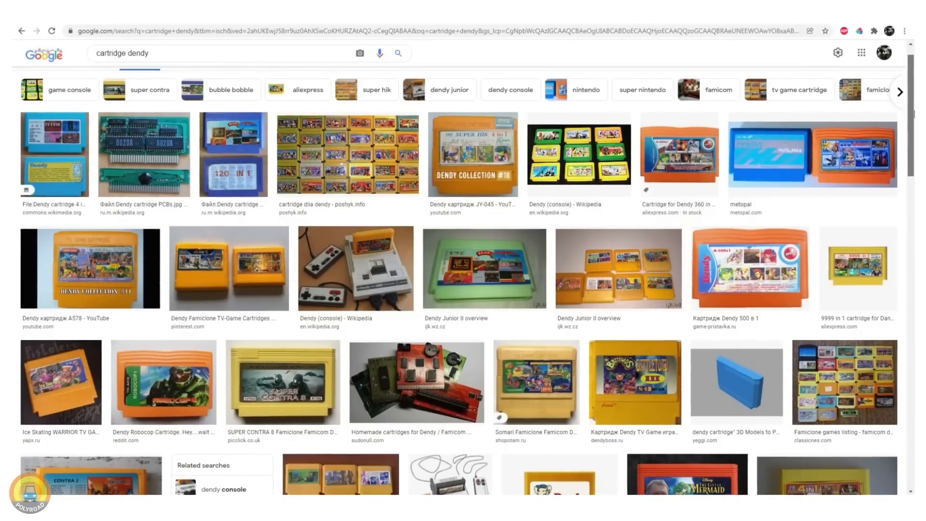
- Browse the Google Images results for "cartridge dendy" and open the red Little Mermaid cartridge picture
scroll(463, 270, down, 2)
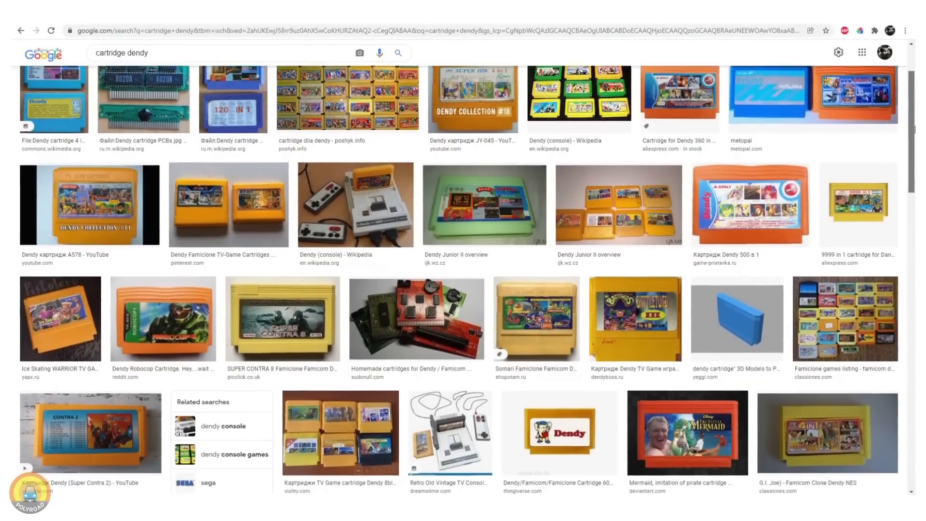
drag(915, 130, 915, 159)
click(672, 323)
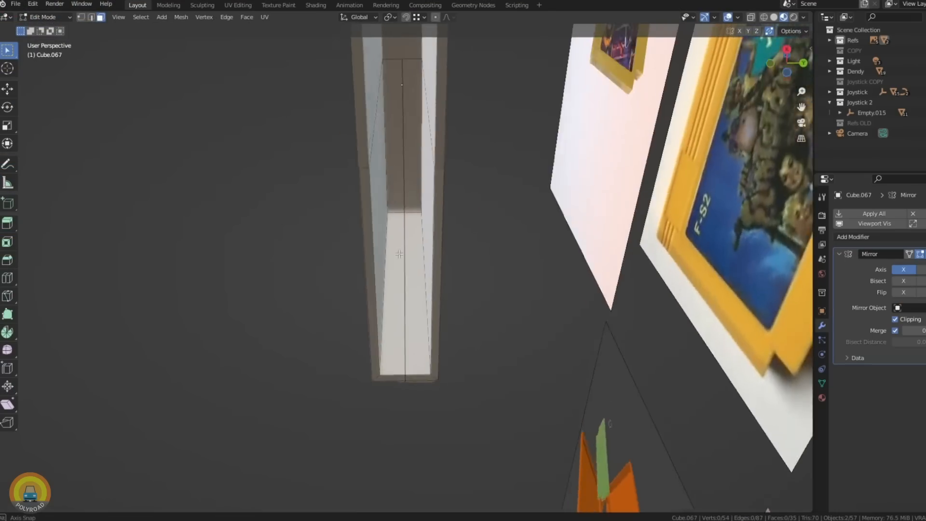
- Inspect the cartridge model's open underside, edge grooves and bevelled top from several angles
middle_drag(396, 251, 511, 227)
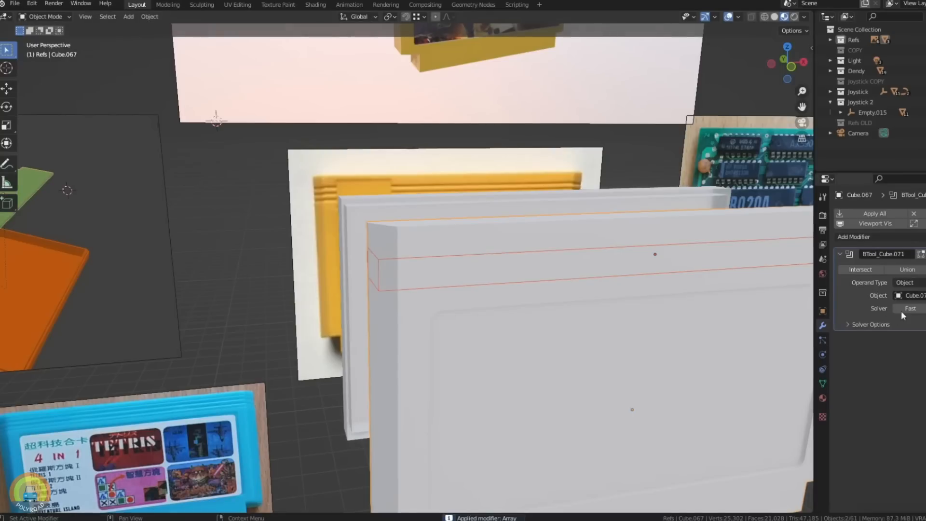
middle_drag(569, 227, 553, 248)
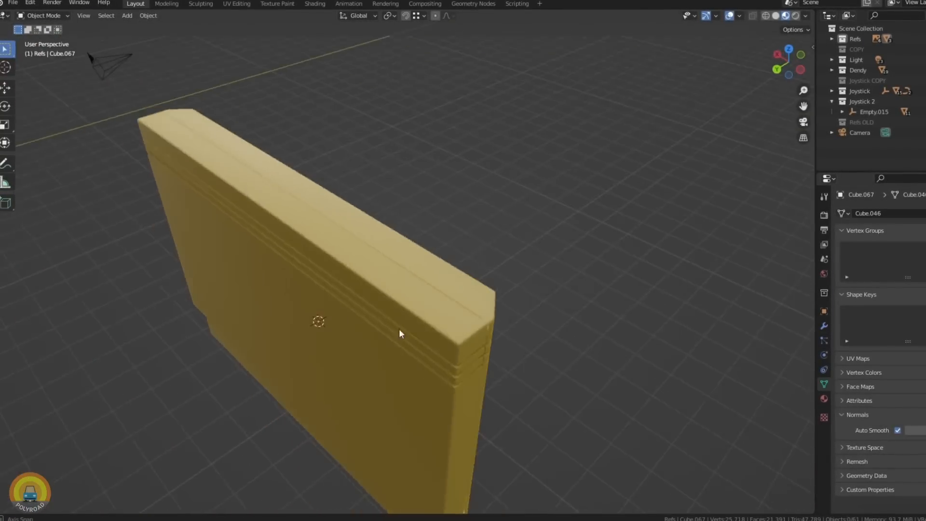
middle_drag(459, 301, 279, 340)
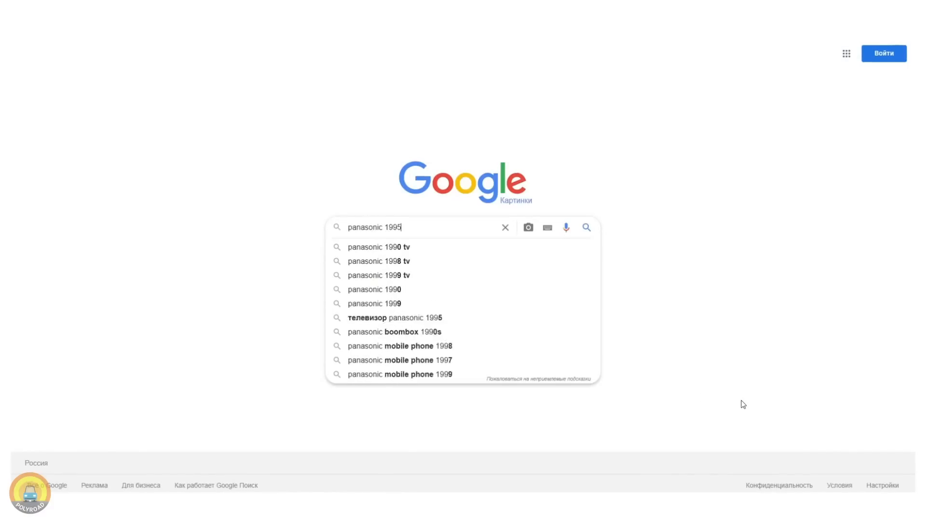
- Browse the Google Images results for "panasonic 1995" and open a picture of a Panasonic television
scroll(227, 202, down, 6)
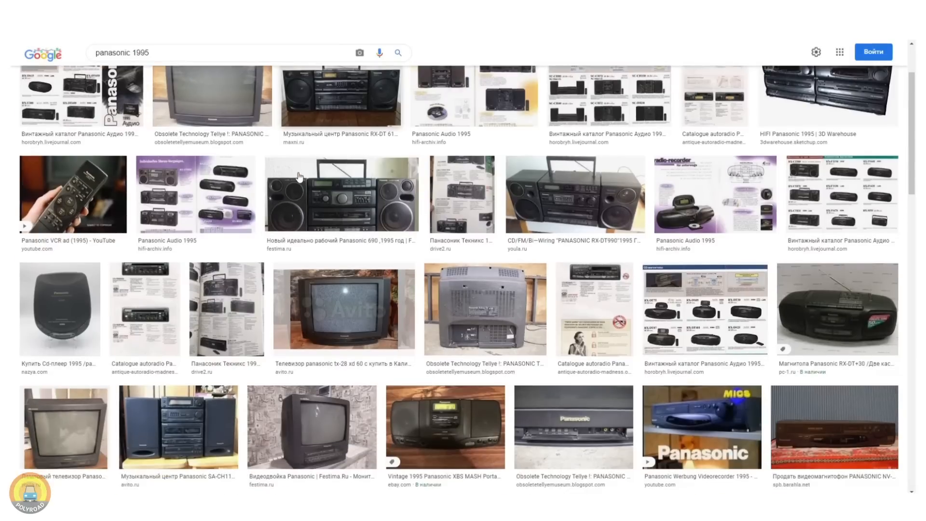
scroll(300, 176, down, 4)
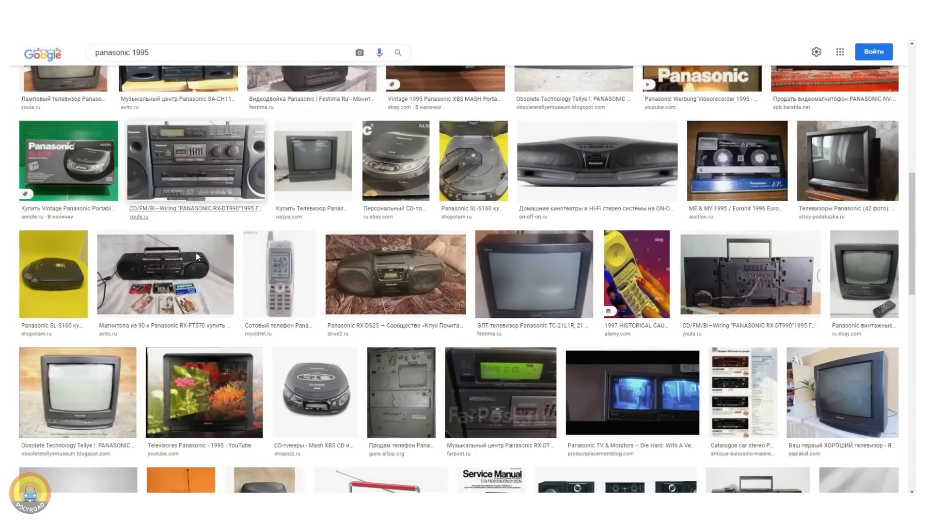
click(47, 390)
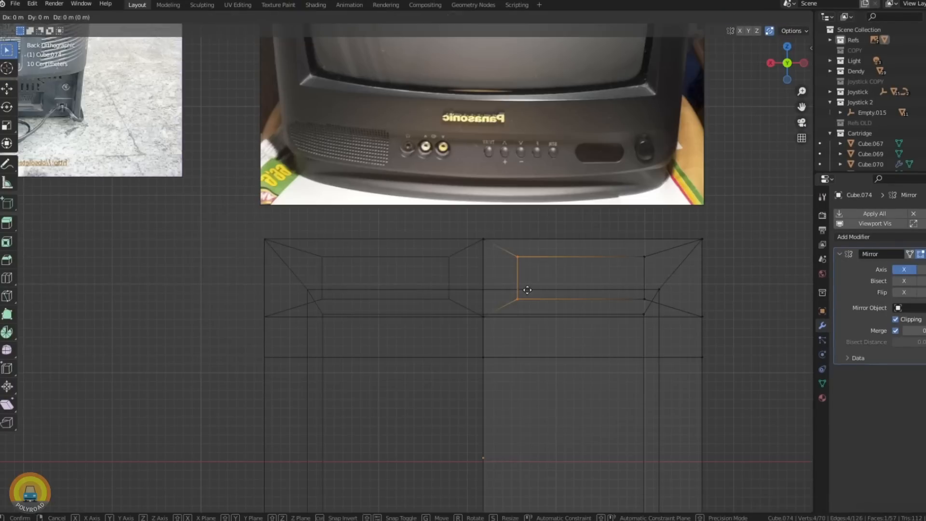
- Reposition the inner edges of the TV's rear recess and bevel the rear housing's side edge 0.311 m with 7 segments
click(536, 288)
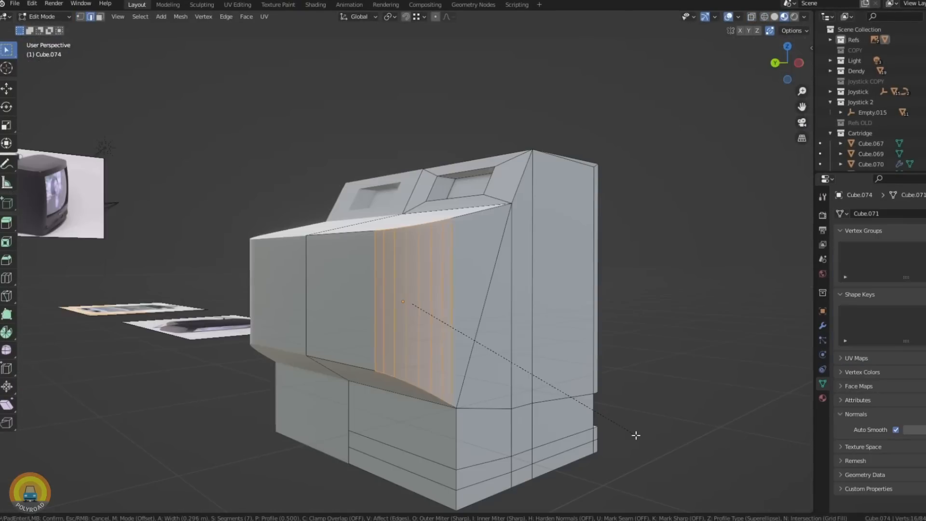
click(630, 434)
middle_drag(630, 434, 434, 338)
scroll(374, 376, down, 2)
key(KP_1)
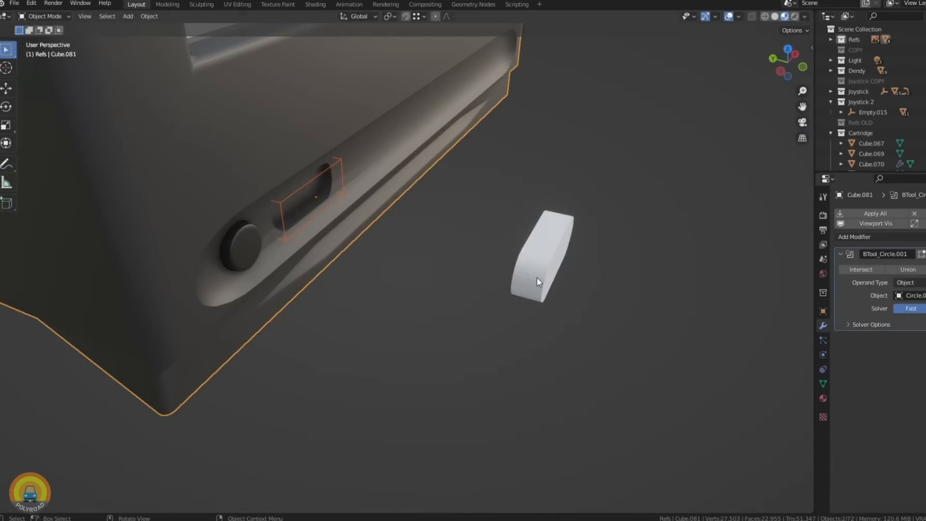
middle_drag(538, 282, 389, 227)
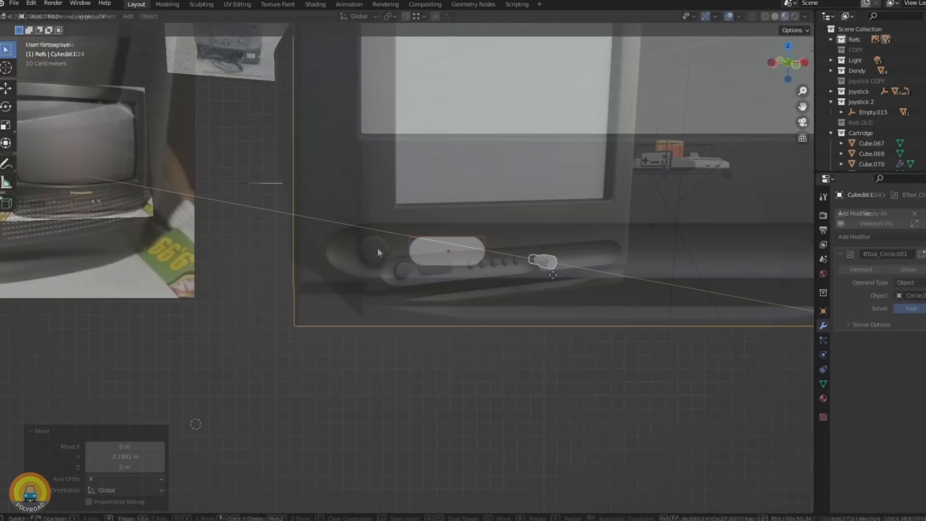
- Move the cylinder for the TV's front AV jack about 0.108 m along Y
key(g)
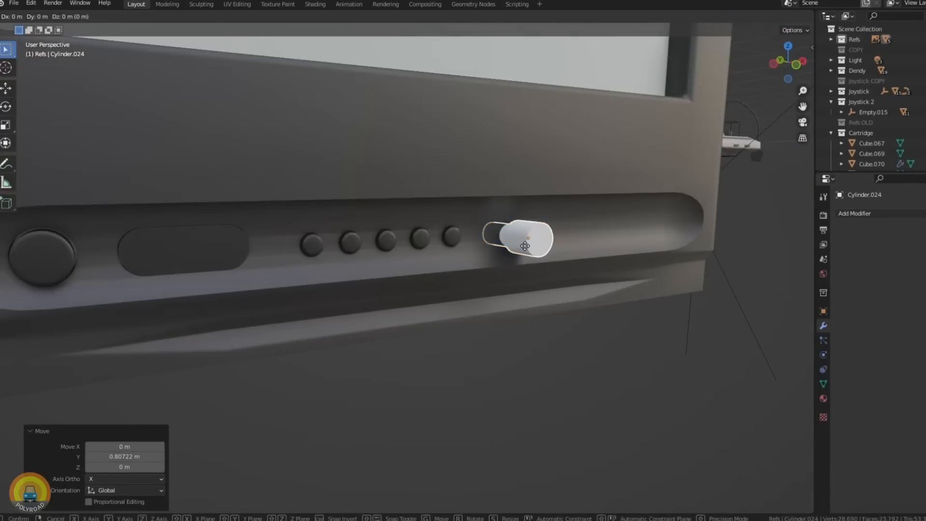
key(y)
click(508, 251)
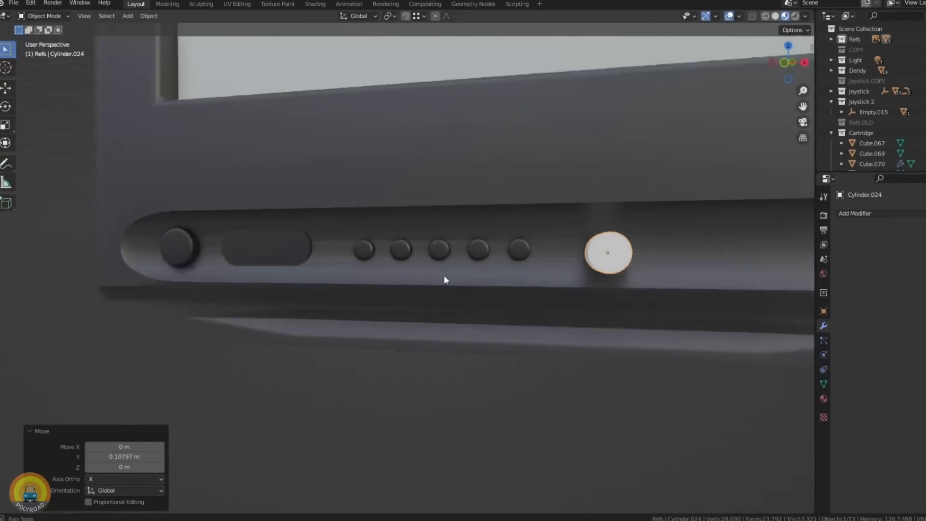
- Move the white AV jack along the X axis in front view toward the middle socket of the TV's control strip
key(g)
key(KP_1)
key(x)
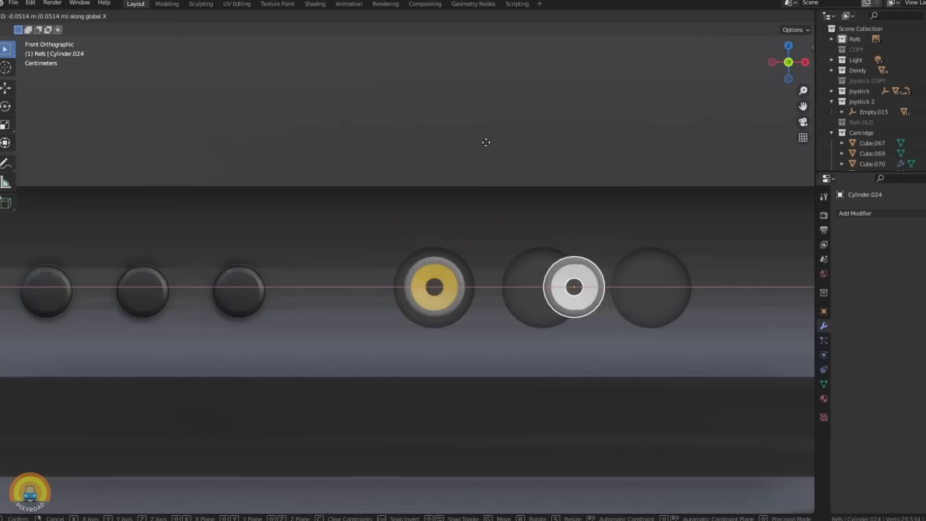
scroll(449, 298, up, 3)
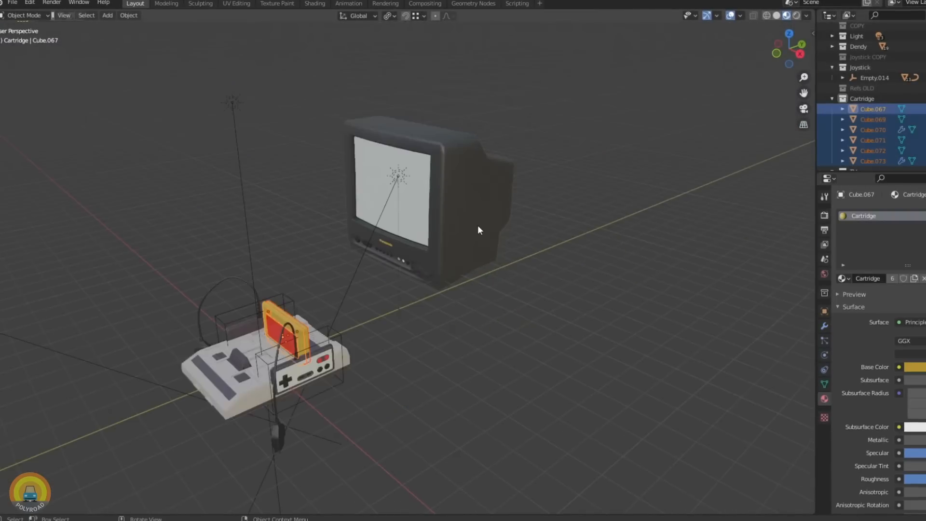
- Switch to Substance Painter and browse its collection of smart materials
key(KP_1)
click(11, 4)
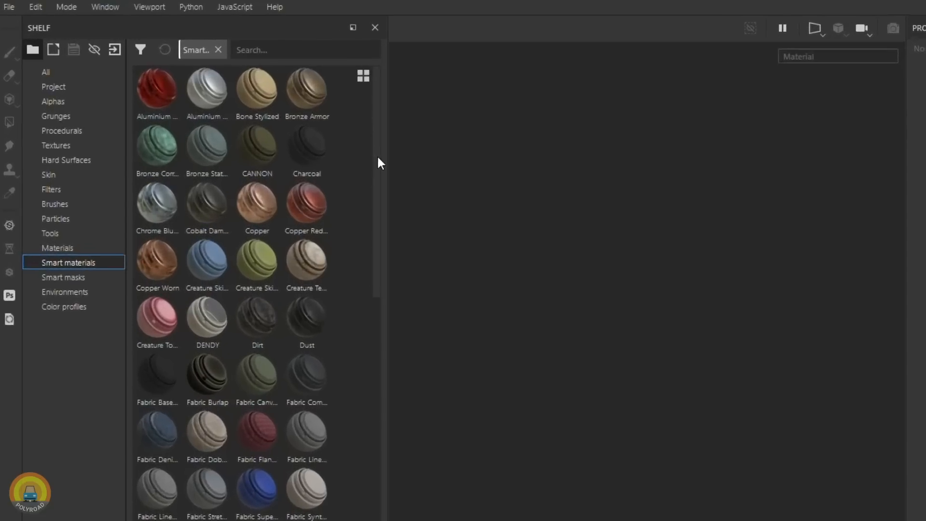
drag(387, 181, 396, 259)
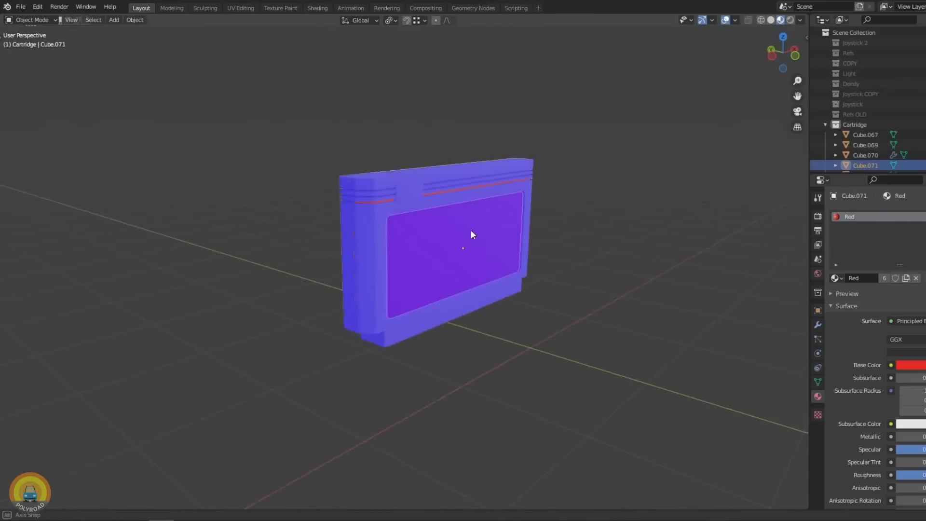
scroll(474, 234, up, 8)
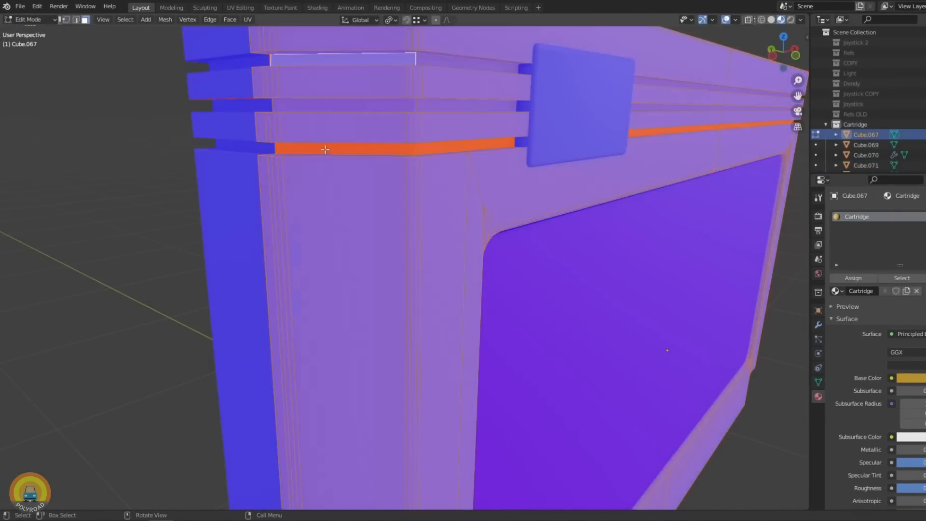
- Inspect the cartridge halves and the Dendy console shell from several sides for reversed face orientation and faulty geometry
shift+middle_drag(325, 149, 293, 186)
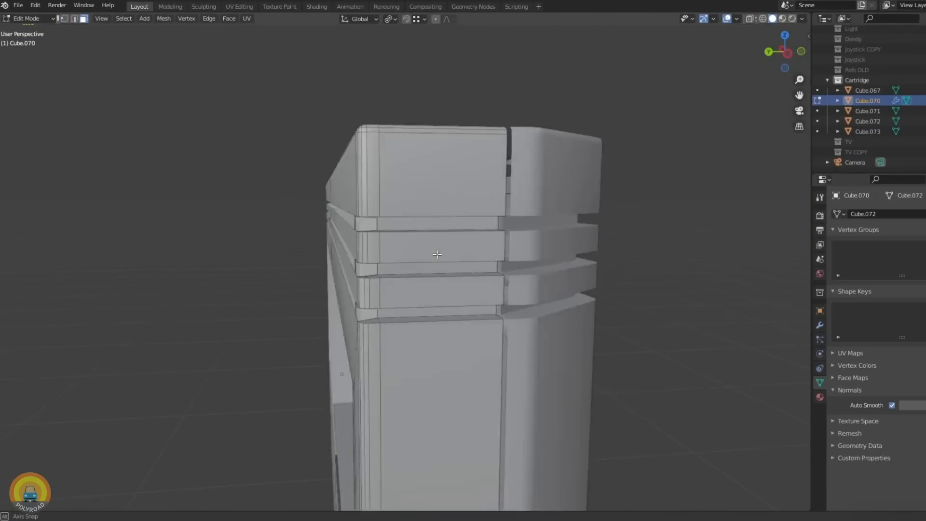
middle_drag(376, 203, 415, 163)
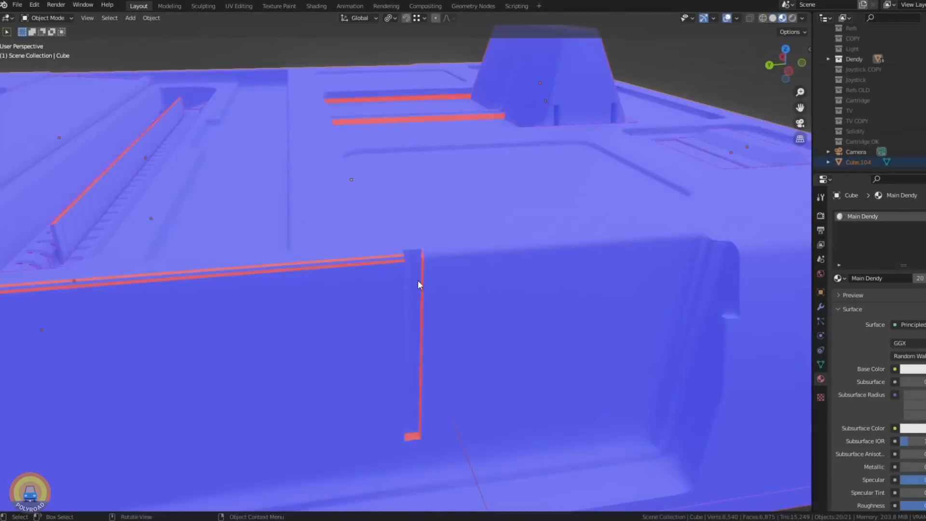
middle_drag(417, 280, 437, 252)
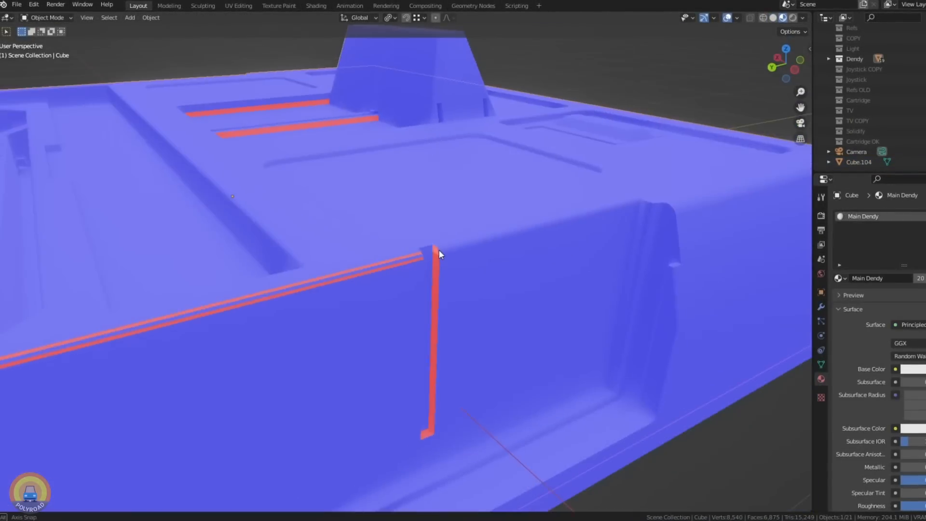
click(456, 124)
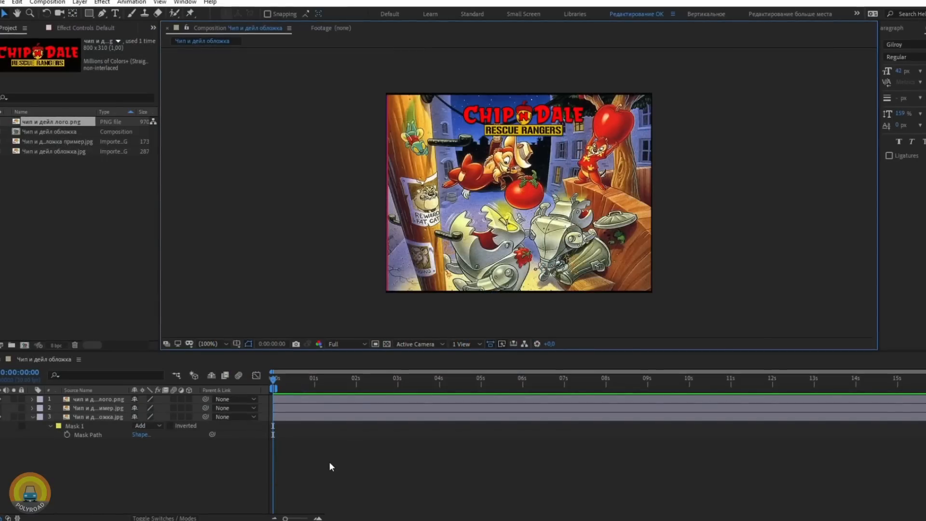
key(ctrl+m)
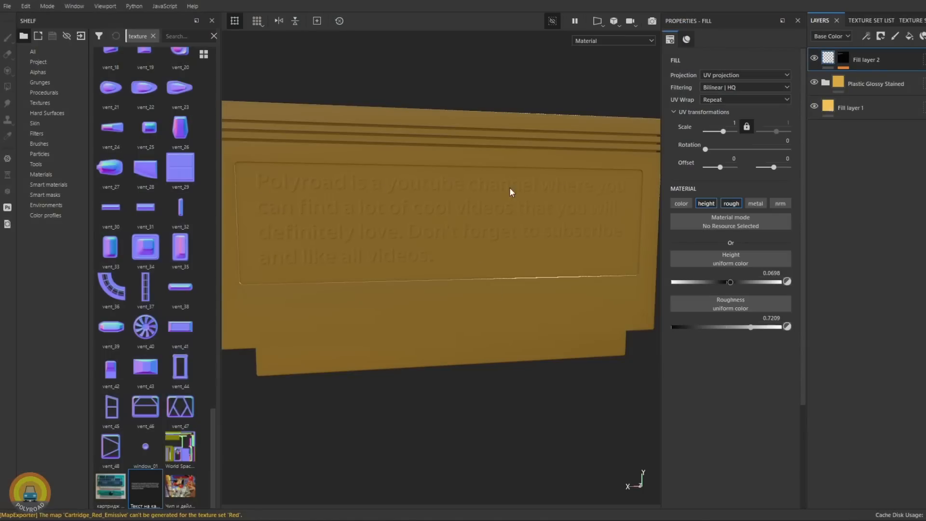
- Inspect the textured cartridge, from the embossed text on its back in Substance Painter to its game label in Blender
mouse_move(363, 269)
alt+mouse_down()
mouse_move(378, 213)
mouse_move(399, 279)
mouse_move(403, 244)
alt+mouse_up()
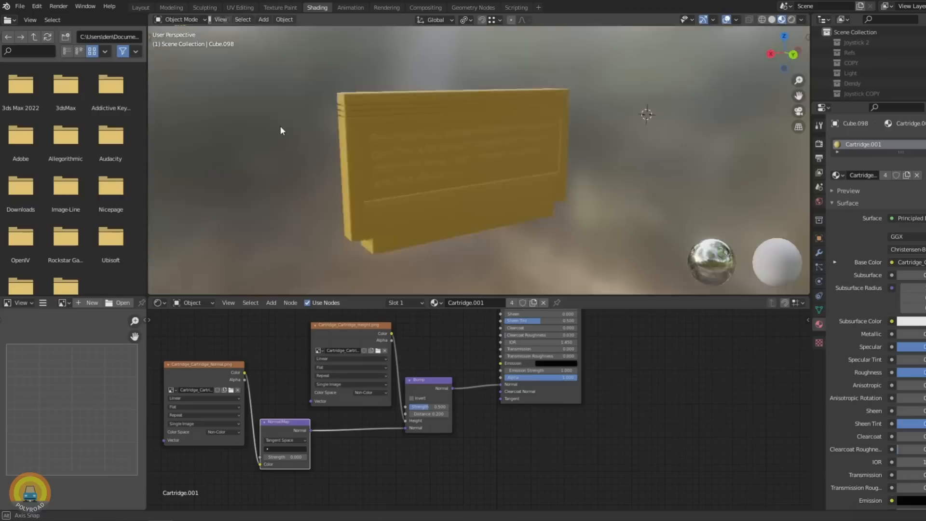
middle_drag(280, 126, 493, 160)
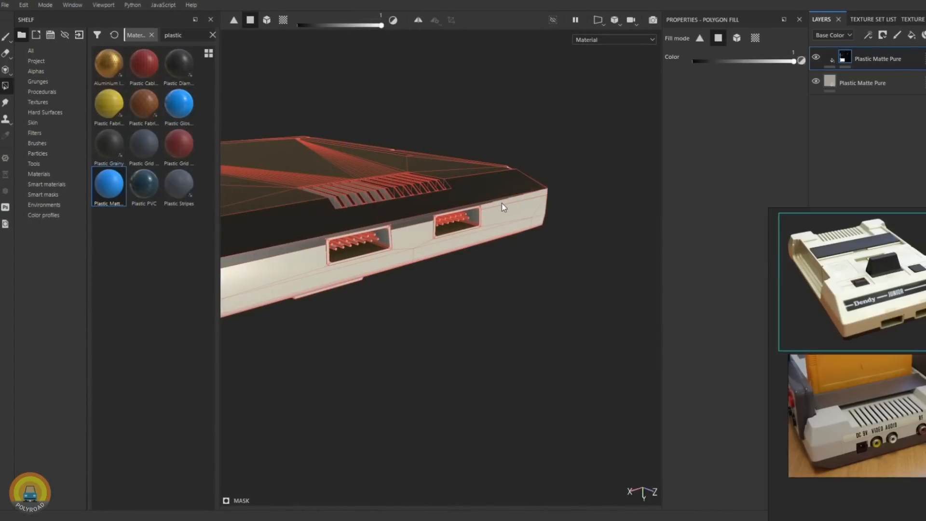
scroll(501, 204, down, 4)
mouse_move(502, 203)
alt+mouse_down()
mouse_move(438, 204)
mouse_move(421, 175)
alt+mouse_up()
scroll(426, 192, up, 5)
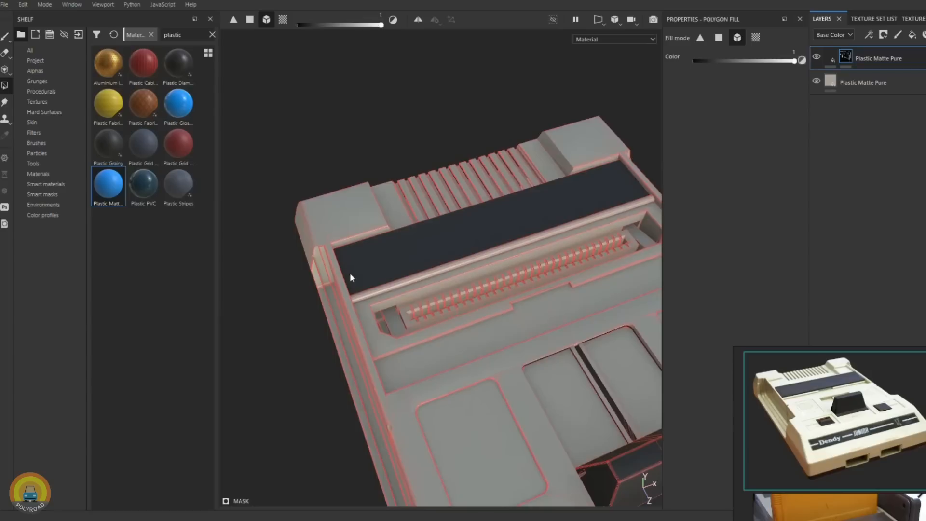
- Fill the narrow bar beside the console's dark panel with dark Plastic Matte Pure and the cartridge connector's contacts with Aluminium Pure
scroll(383, 285, up, 4)
click(383, 287)
scroll(418, 288, down, 4)
alt+drag(418, 288, 458, 207)
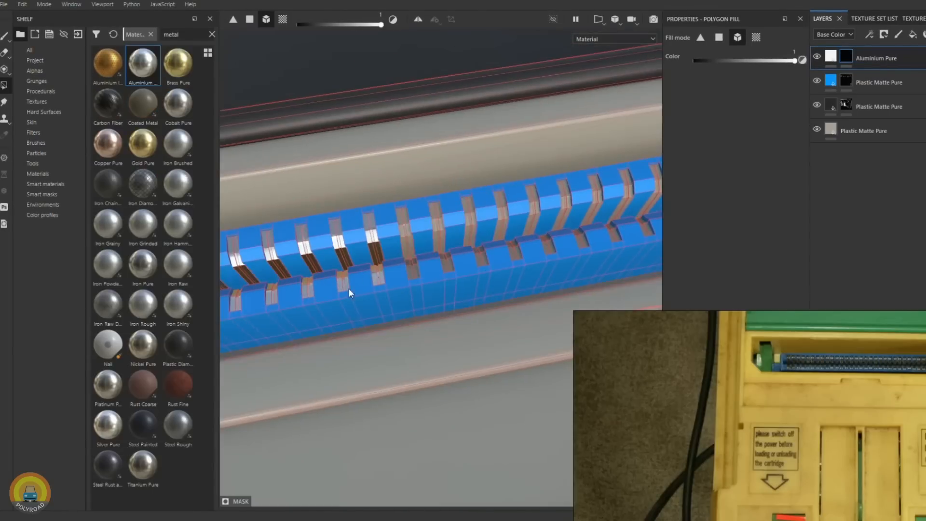
scroll(502, 228, down, 2)
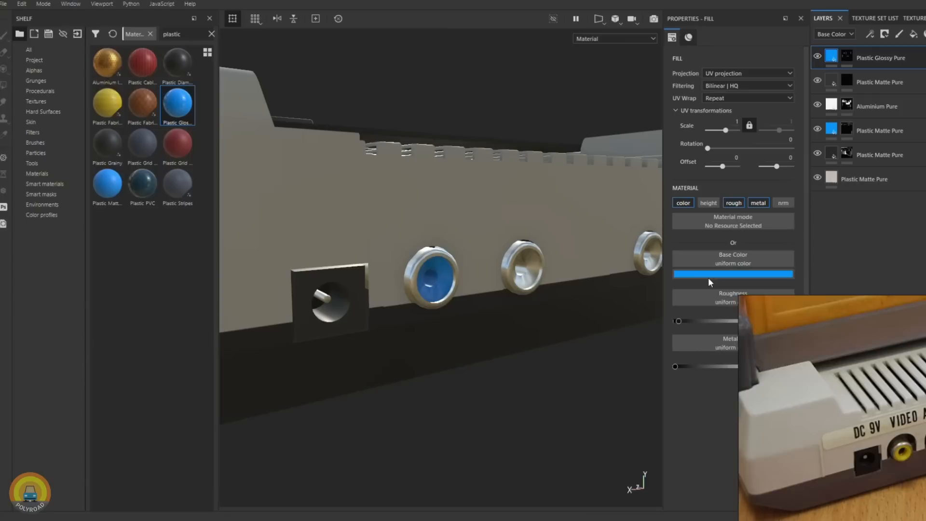
- Set the base colour of the Plastic Glossy Pure layer to yellow for the console's video jack
click(708, 274)
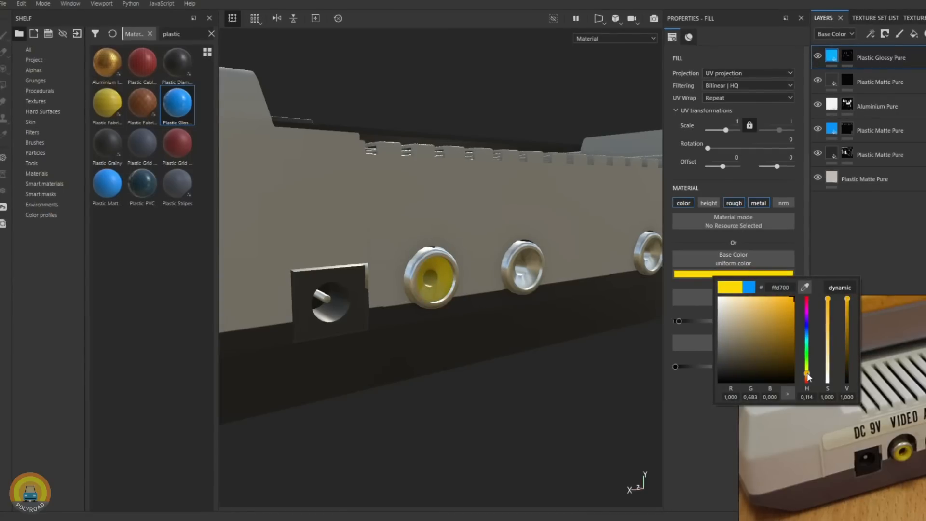
drag(828, 336, 829, 317)
alt+drag(484, 304, 528, 304)
- Adjust the UV offset of the Dendy elephant image fill layer to position it on the console's front strip
scroll(532, 330, down, 5)
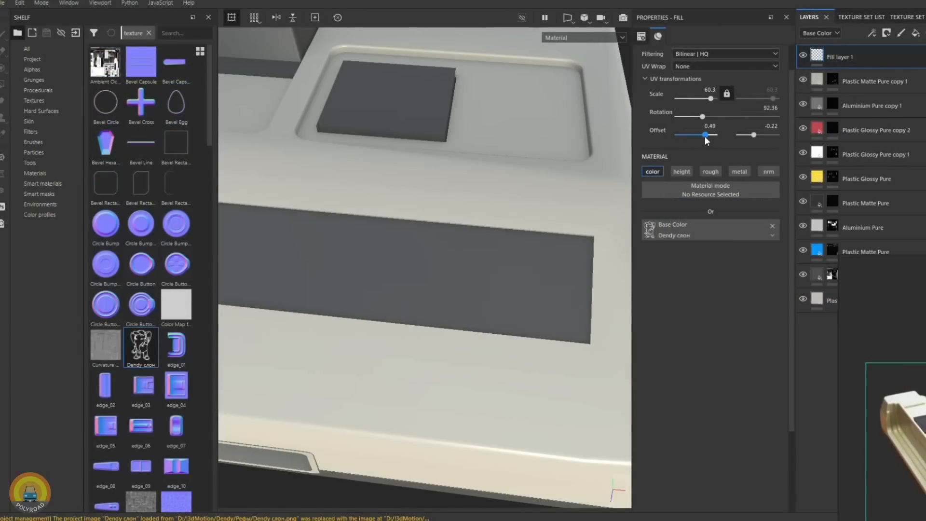
drag(754, 135, 753, 137)
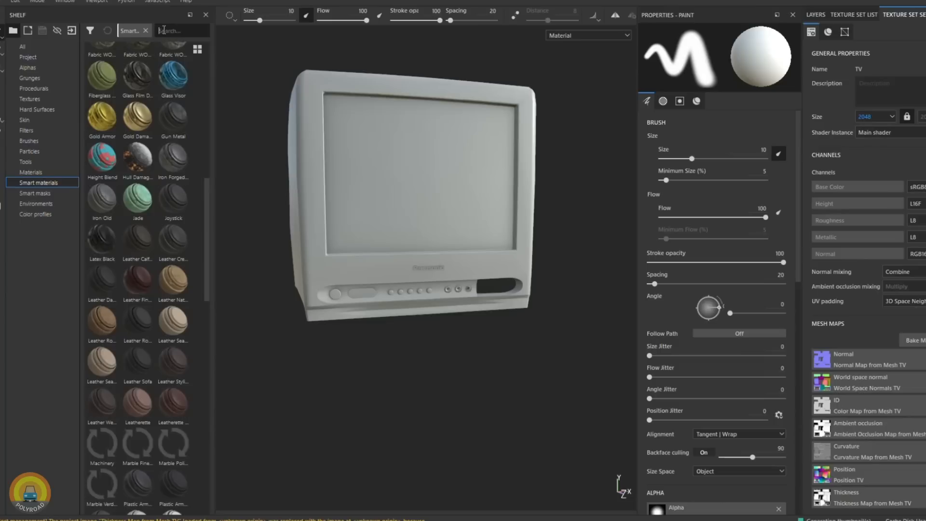
- Search the smart materials for "Joy" and apply the Joystick material to the TV
click(176, 29)
text(Joy)
drag(102, 61, 321, 143)
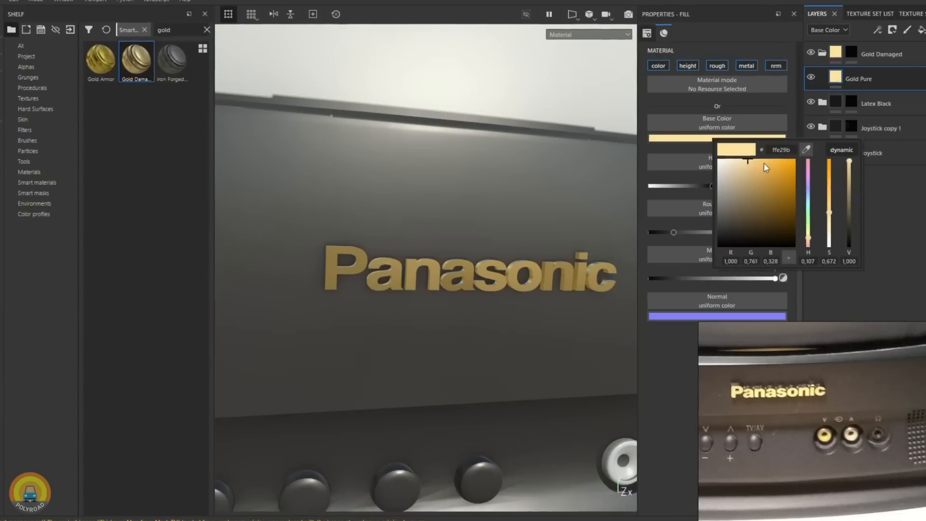
mouse_move(457, 299)
alt+mouse_down()
mouse_move(496, 320)
mouse_move(393, 215)
alt+mouse_up()
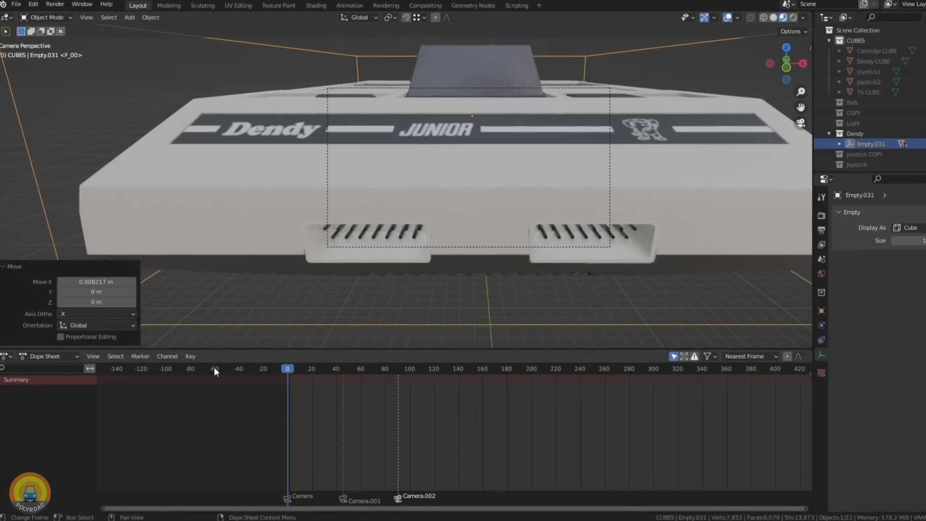
scroll(454, 161, down, 4)
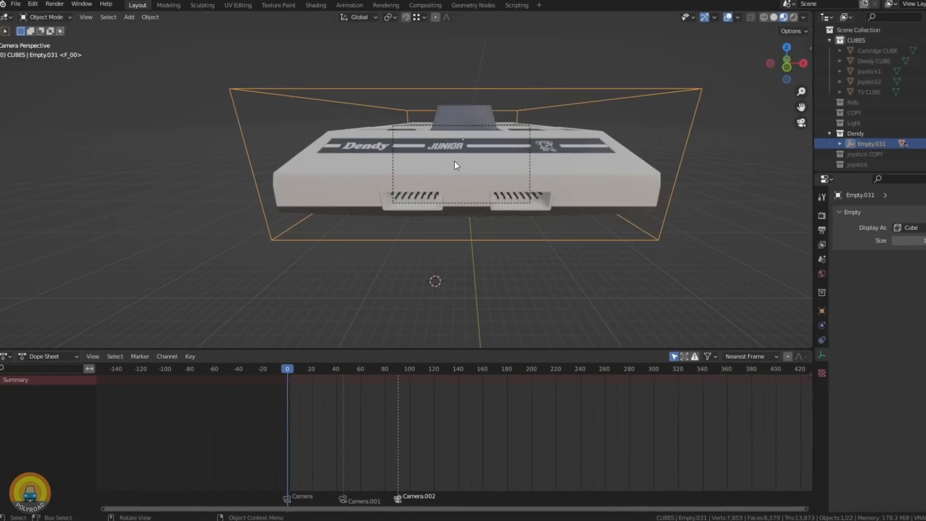
- Play the Dendy console's camera animation in rendered shading, rewind it to frame 0 and replay it
click(795, 18)
key(space)
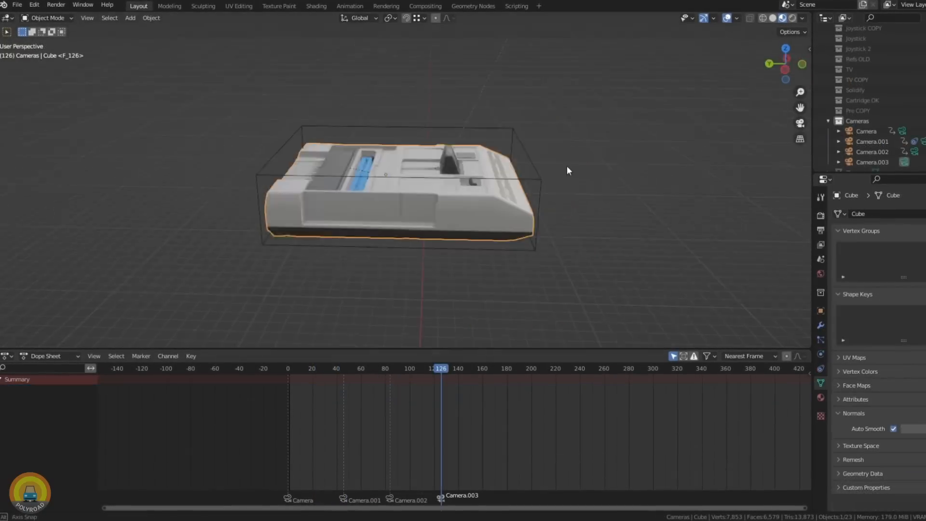
middle_drag(568, 170, 452, 250)
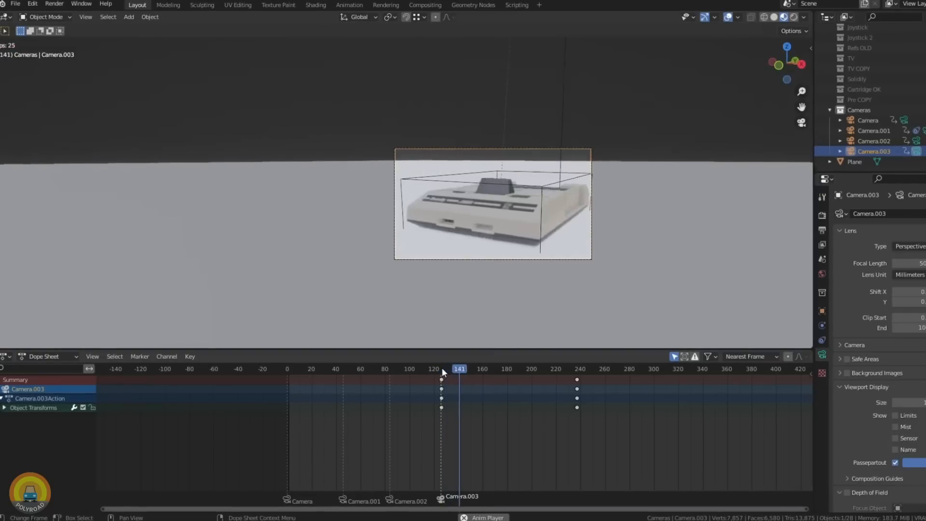
drag(442, 367, 288, 379)
key(space)
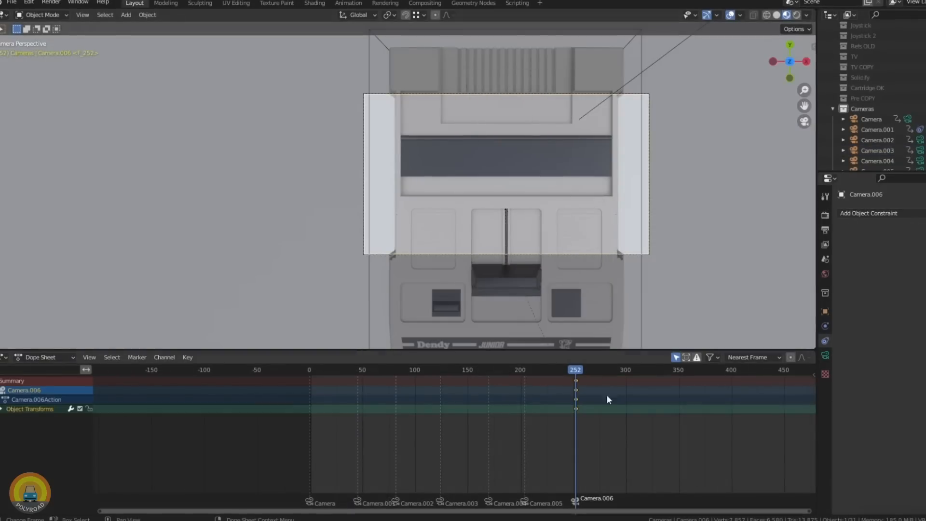
- Move Camera.006 about 1.69 m along its local Z axis at frame 352 and keyframe it there
key(g)
key(z)
key(z)
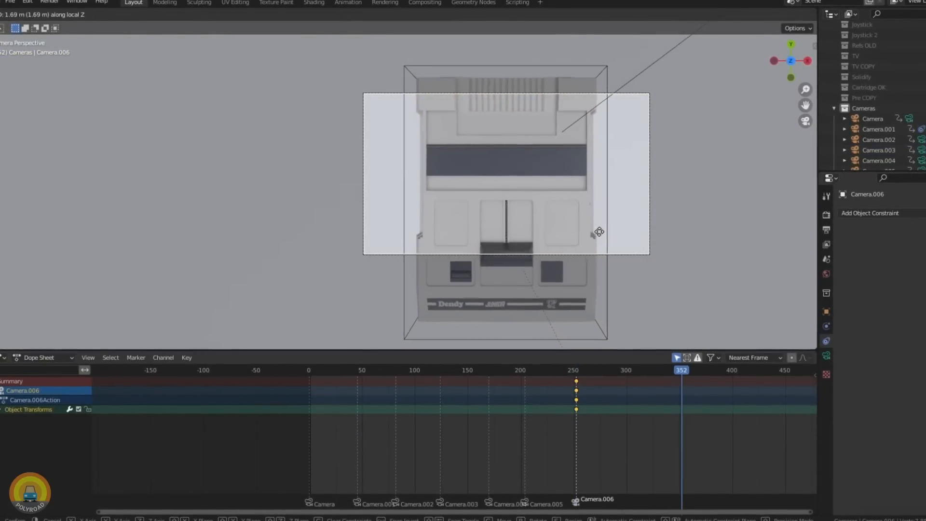
click(600, 231)
key(i)
click(600, 231)
click(538, 371)
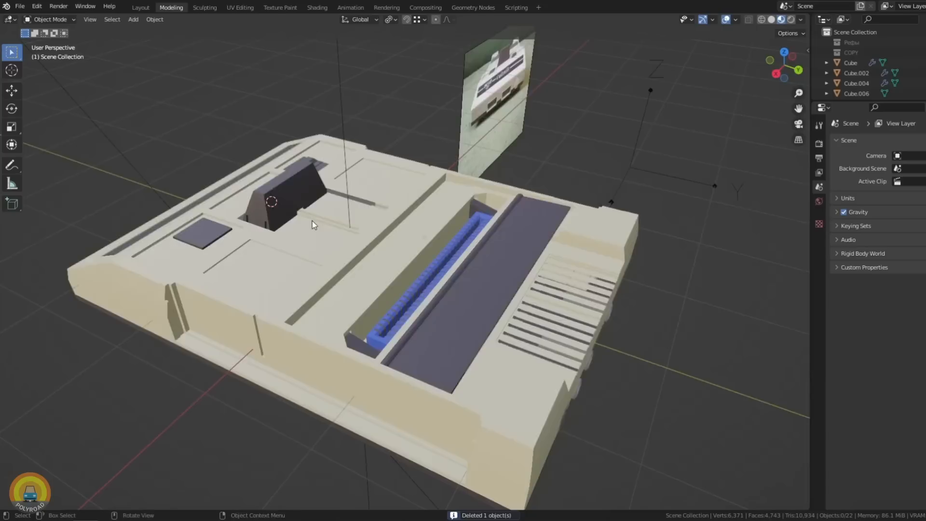
middle_drag(311, 221, 399, 297)
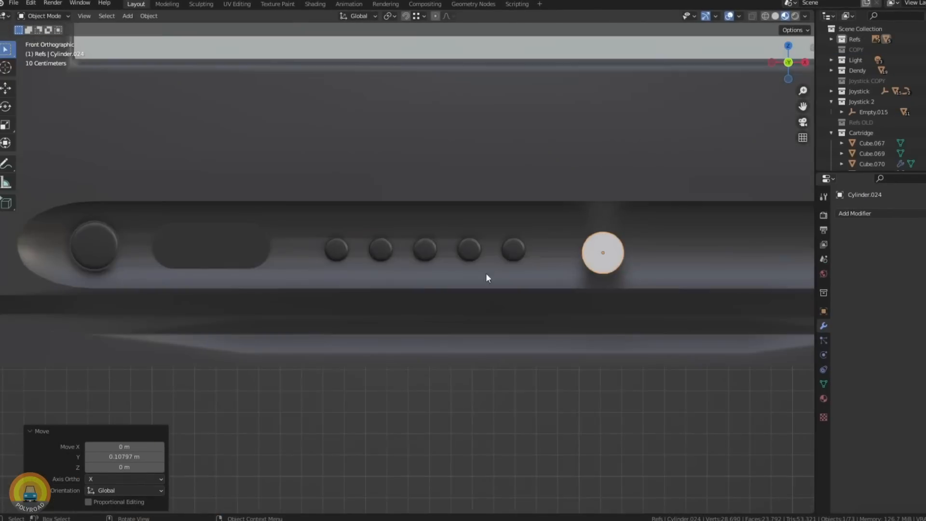
middle_drag(485, 274, 611, 279)
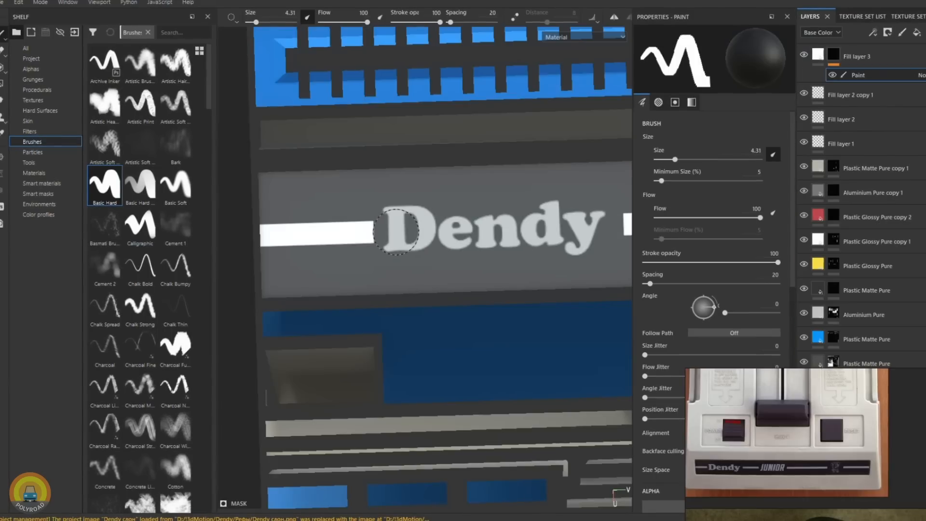
scroll(405, 308, down, 3)
scroll(393, 291, up, 5)
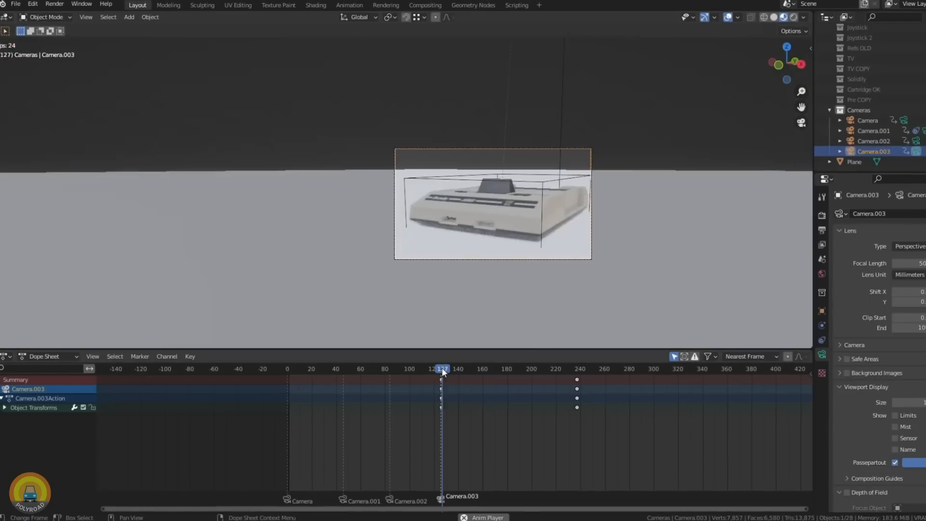
drag(442, 367, 479, 377)
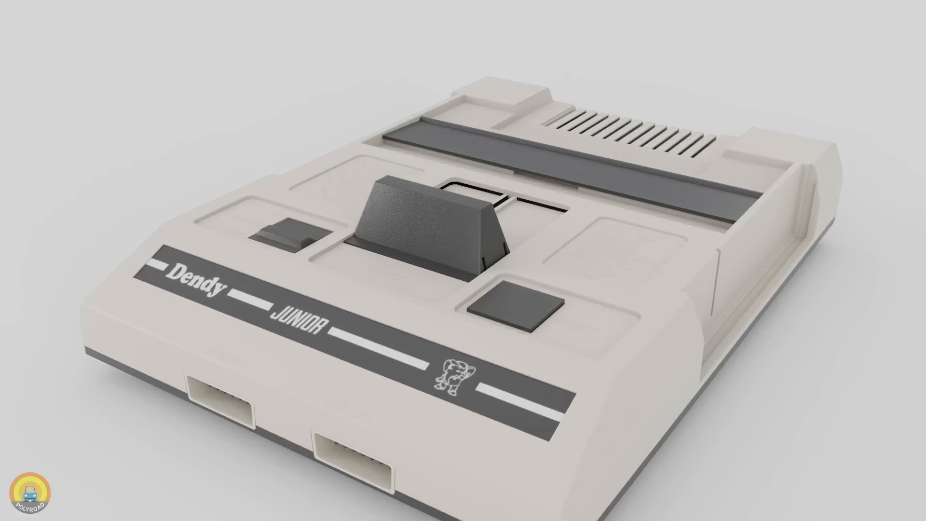